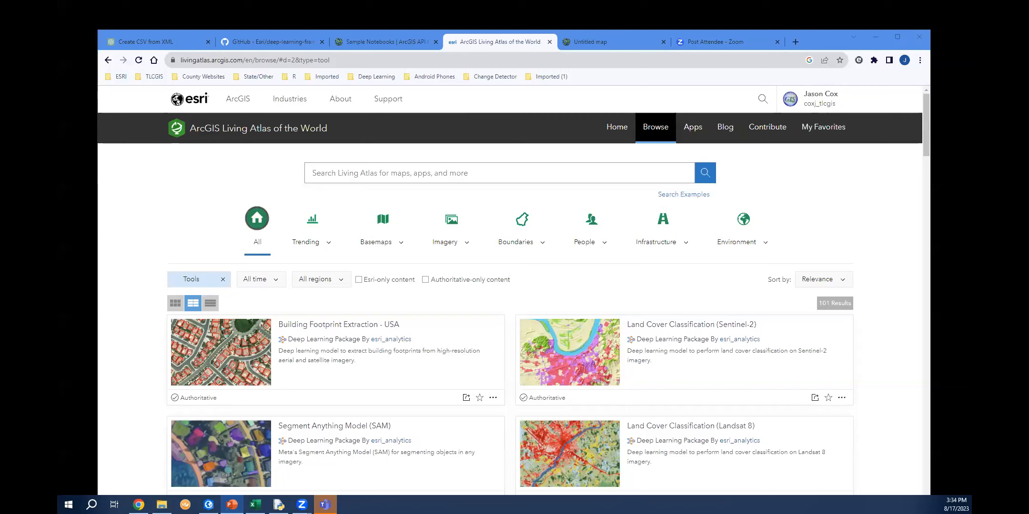
Read through the Esri deep-learning-frameworks installer page on GitHub, including its download and installation sections.
click(242, 42)
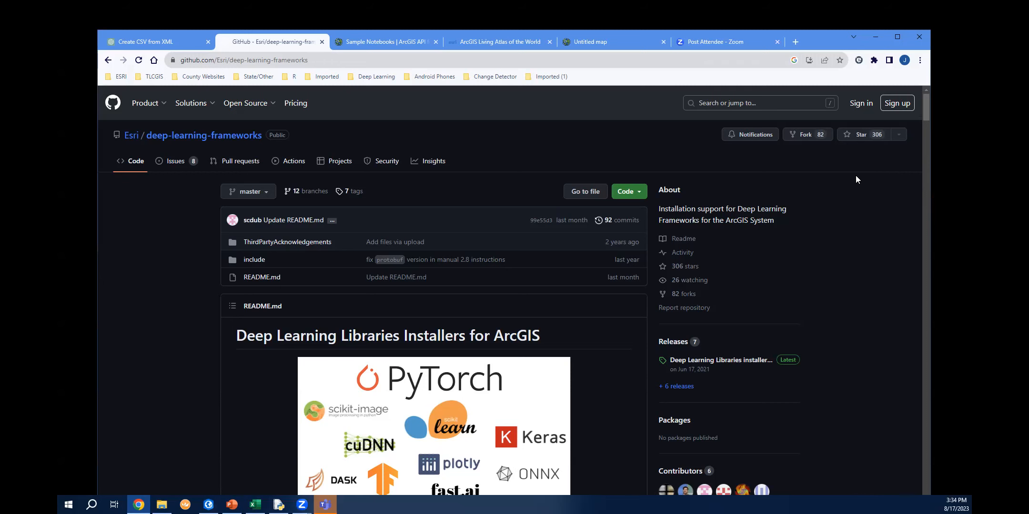
scroll(857, 178, down, 1)
scroll(868, 172, down, 1)
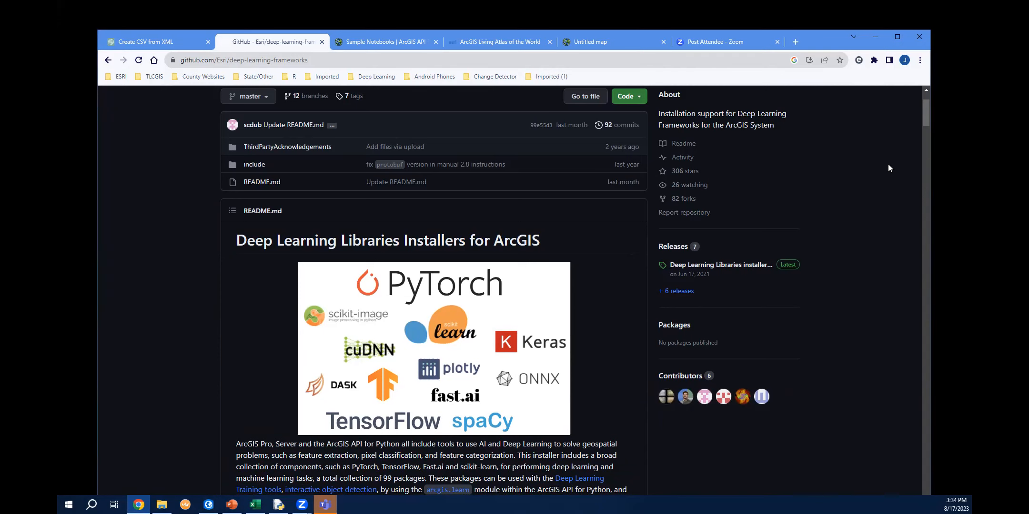
scroll(871, 169, down, 2)
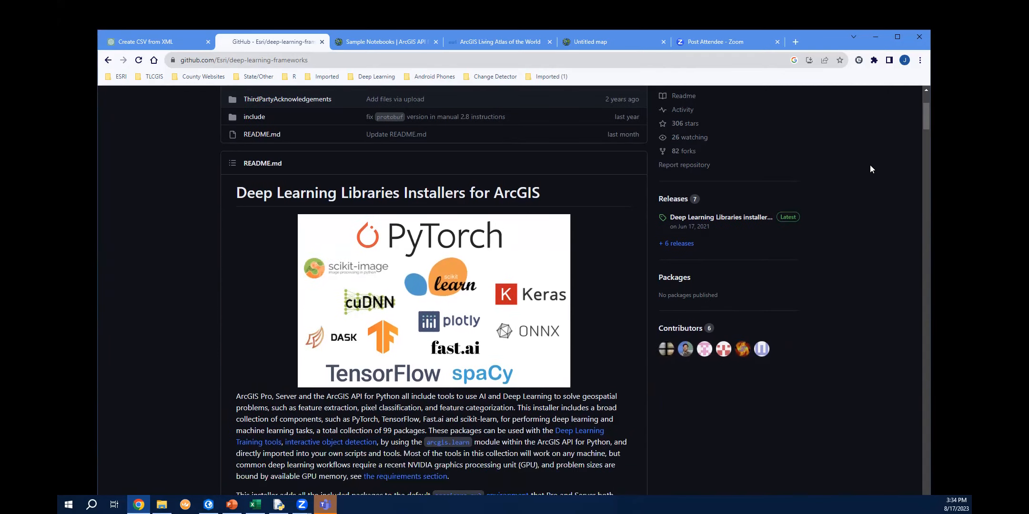
scroll(827, 185, down, 5)
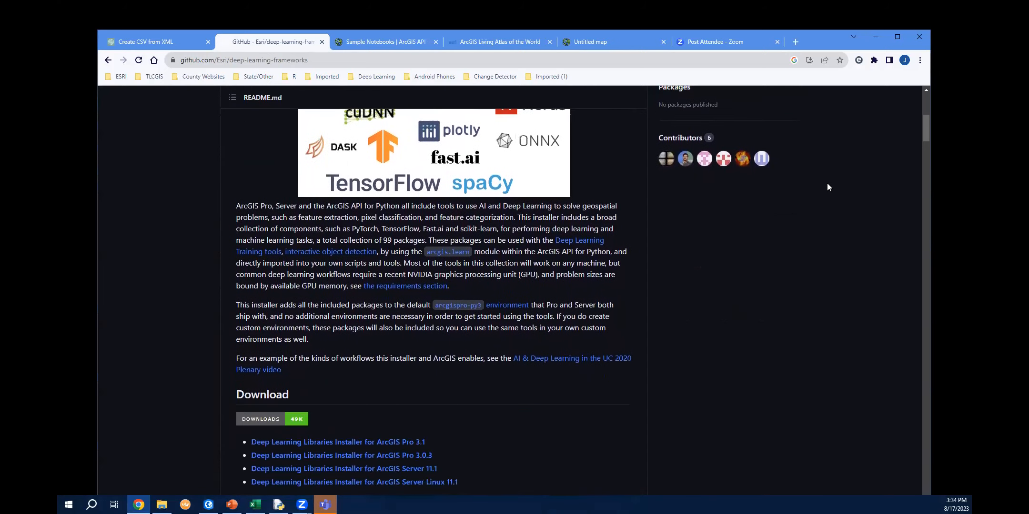
scroll(827, 184, down, 2)
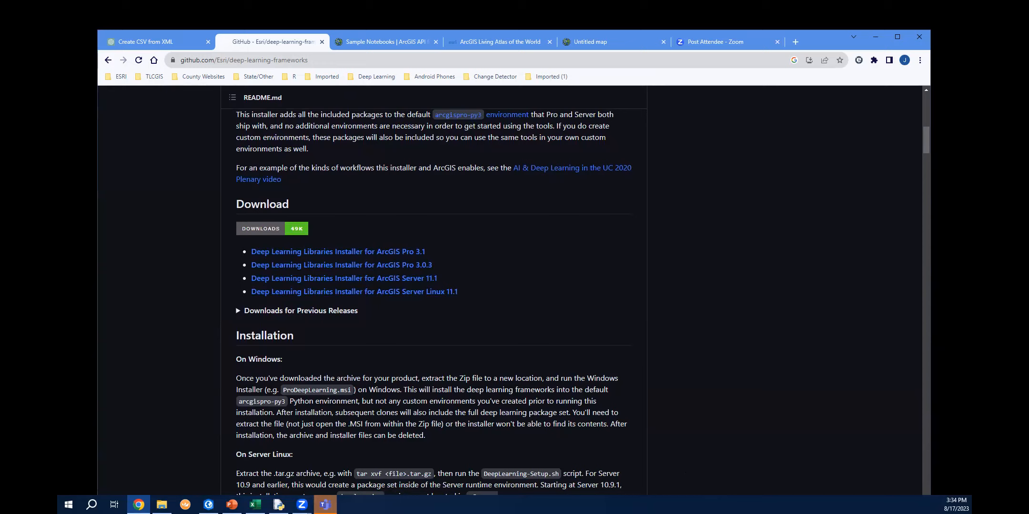
scroll(706, 464, down, 2)
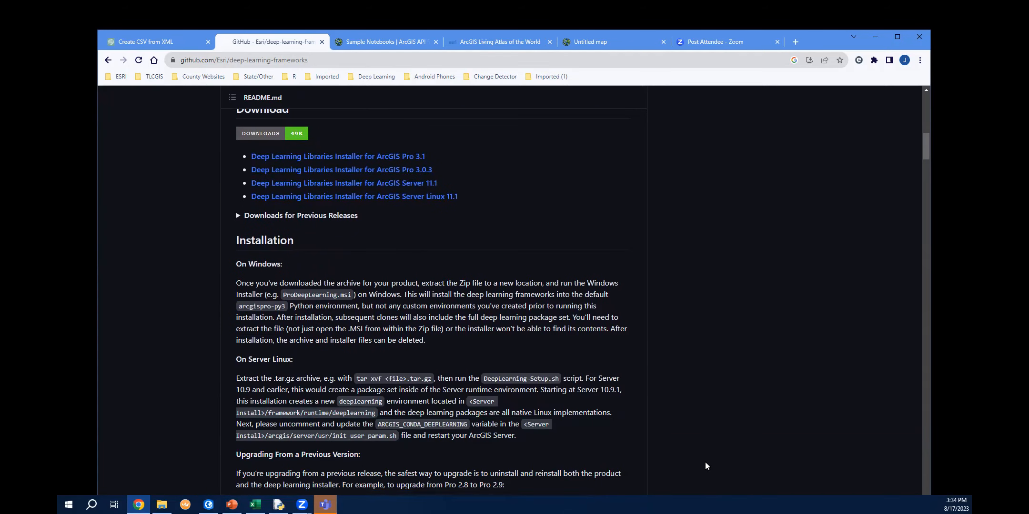
scroll(705, 464, down, 4)
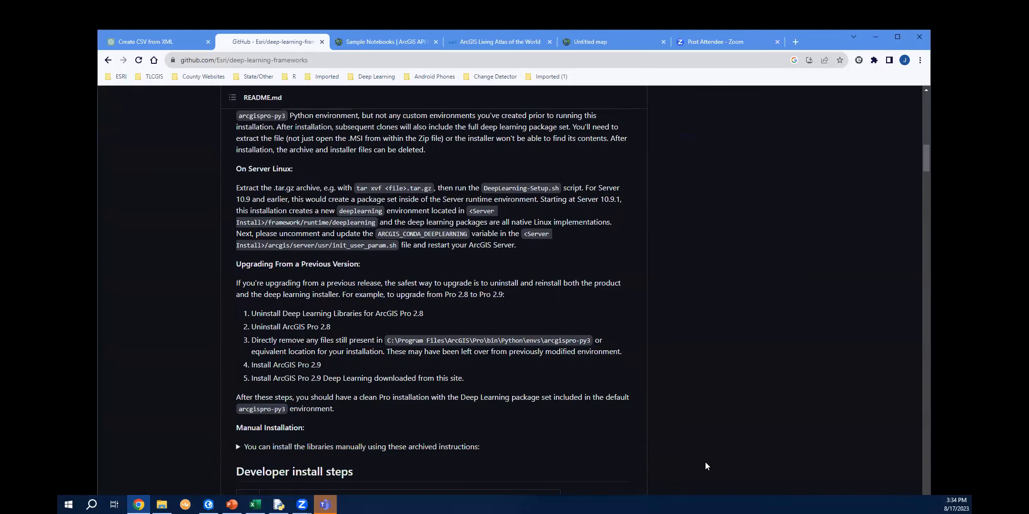
scroll(706, 466, down, 1)
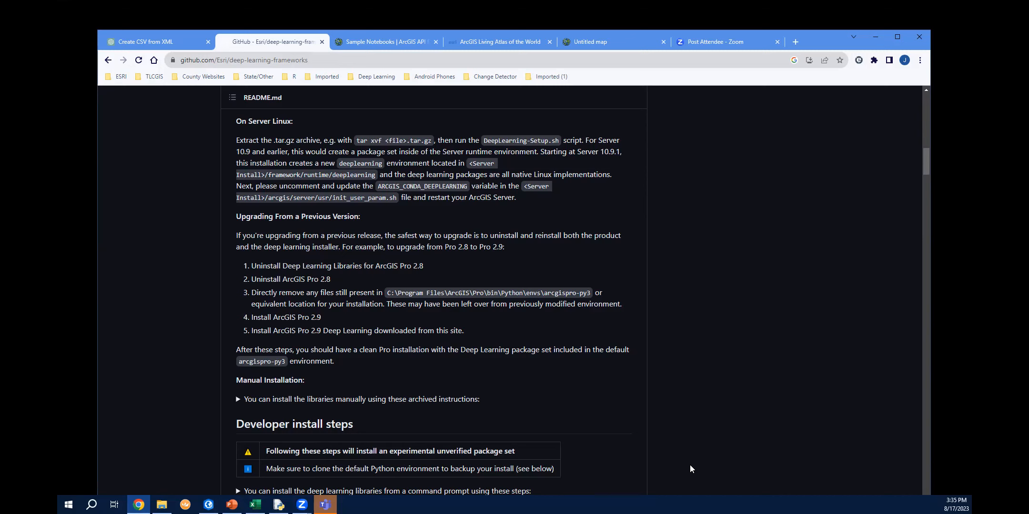
scroll(690, 466, down, 12)
scroll(686, 465, down, 15)
scroll(686, 465, up, 15)
scroll(686, 468, up, 15)
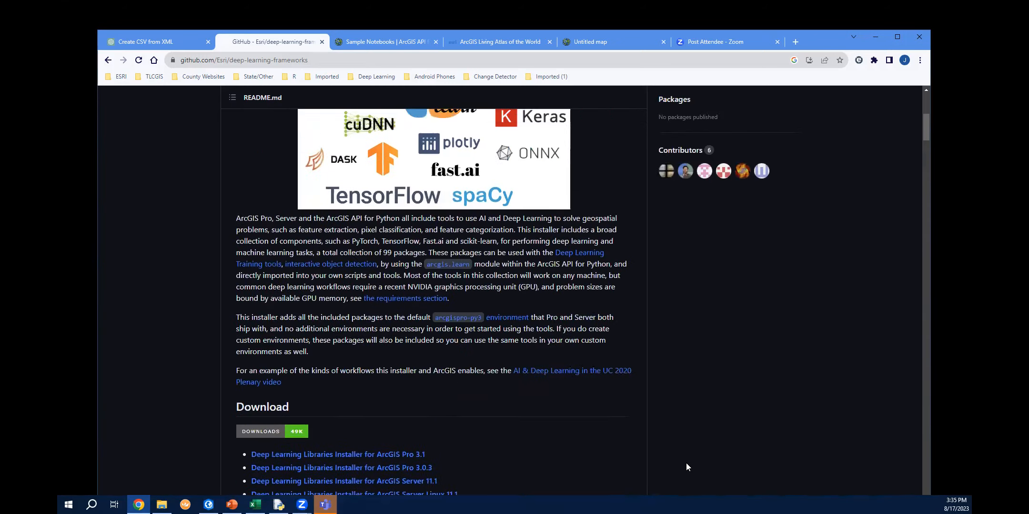
scroll(686, 463, up, 10)
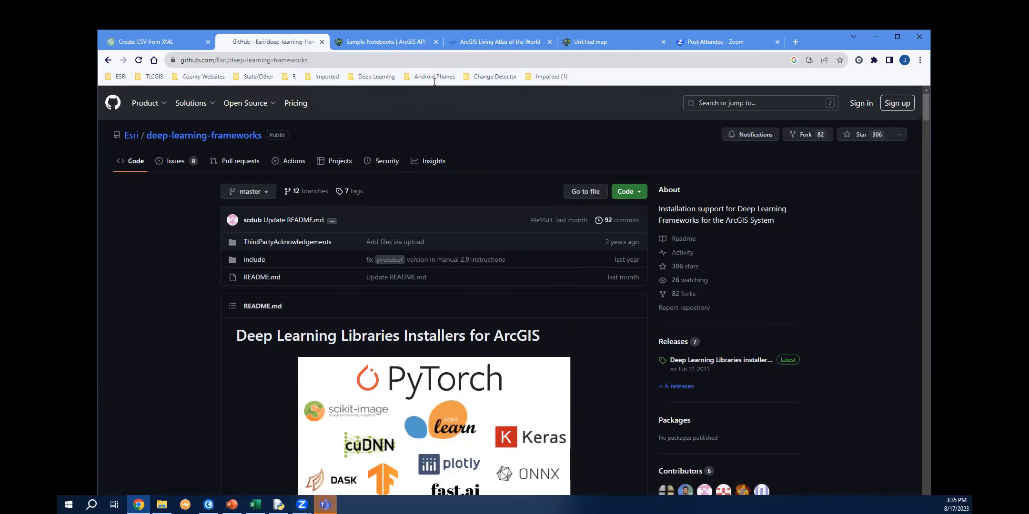
Browse the ArcGIS API for Python sample notebooks, expanding the Deep Learning categories to review available samples.
click(388, 42)
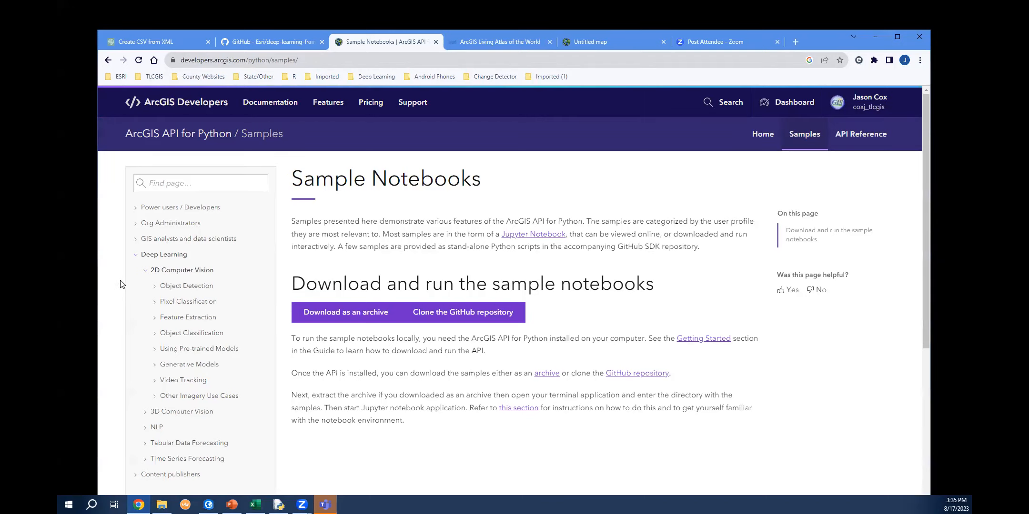
scroll(120, 285, down, 1)
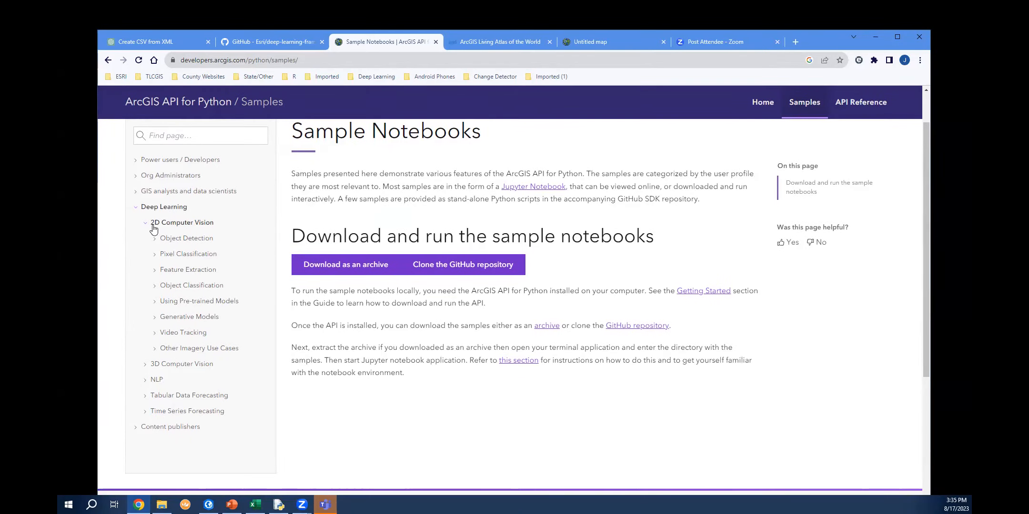
click(146, 366)
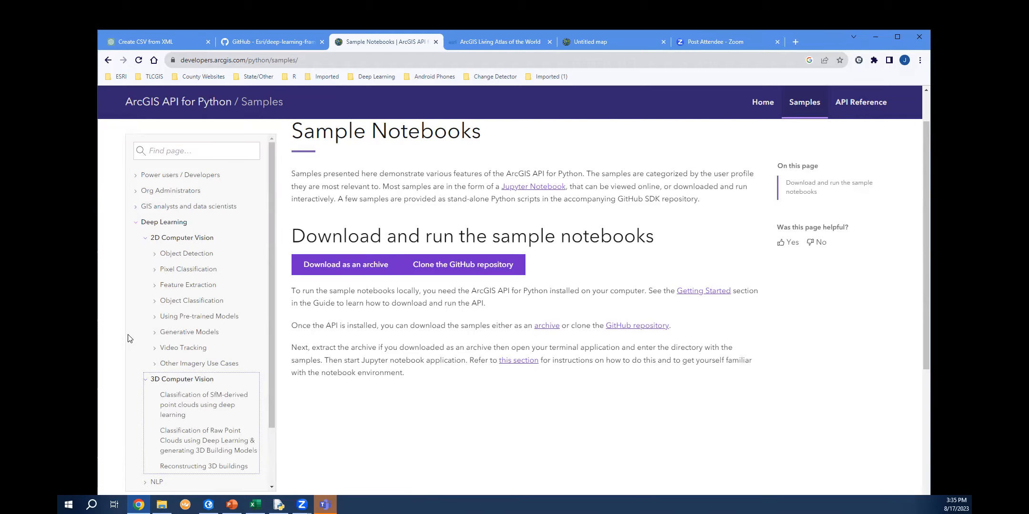
scroll(143, 340, down, 1)
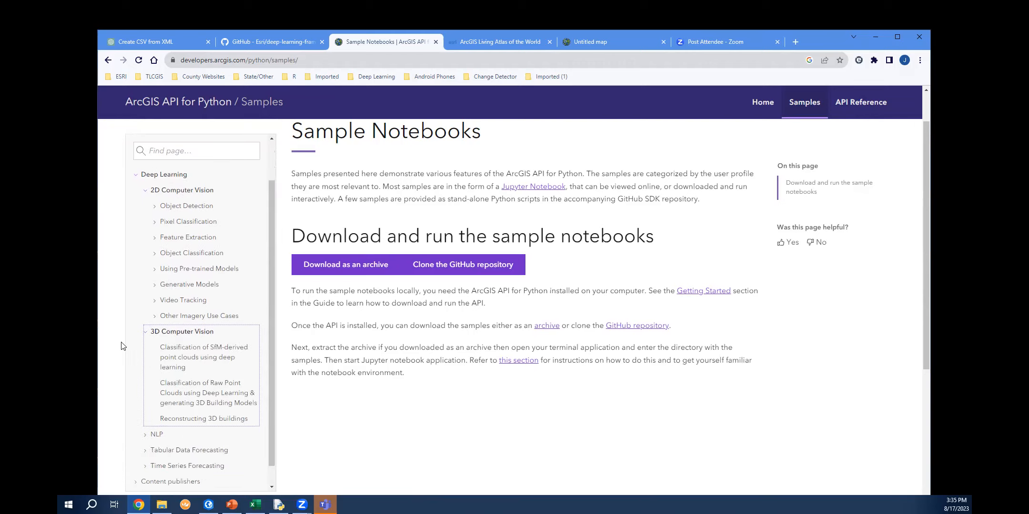
click(146, 335)
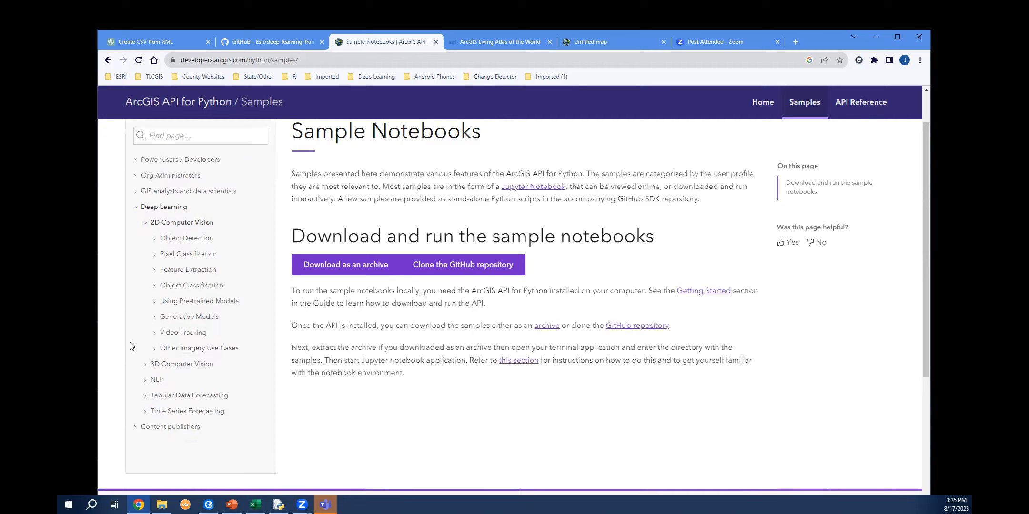
click(146, 384)
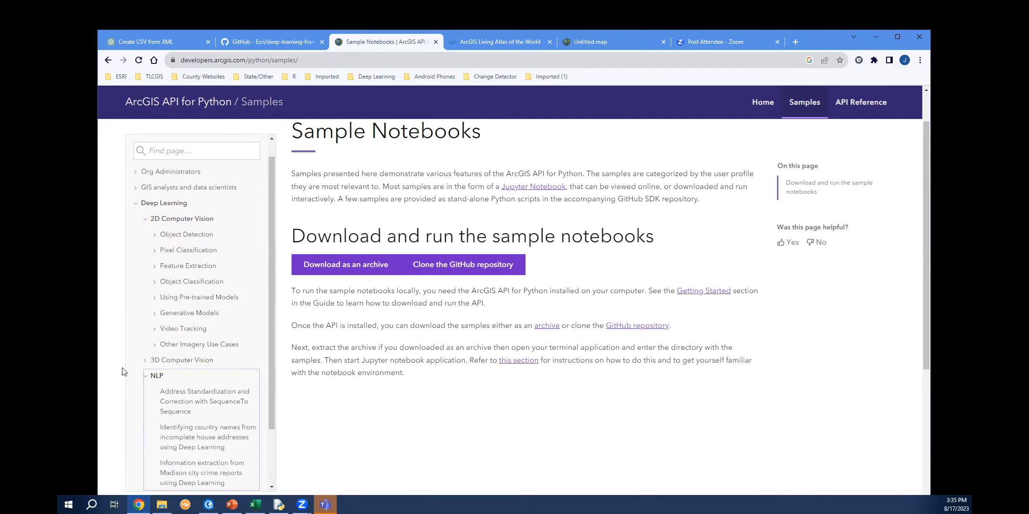
scroll(125, 370, down, 2)
scroll(125, 370, down, 1)
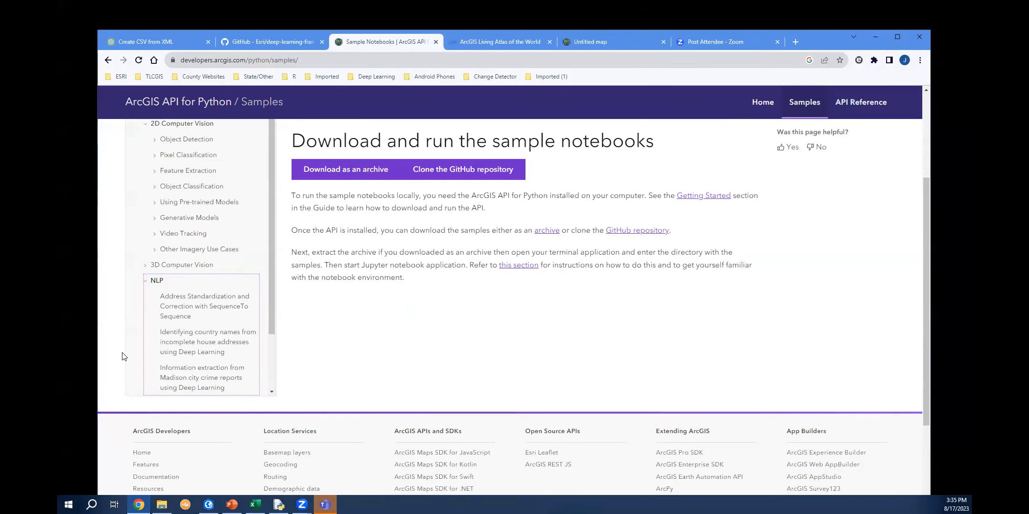
click(146, 281)
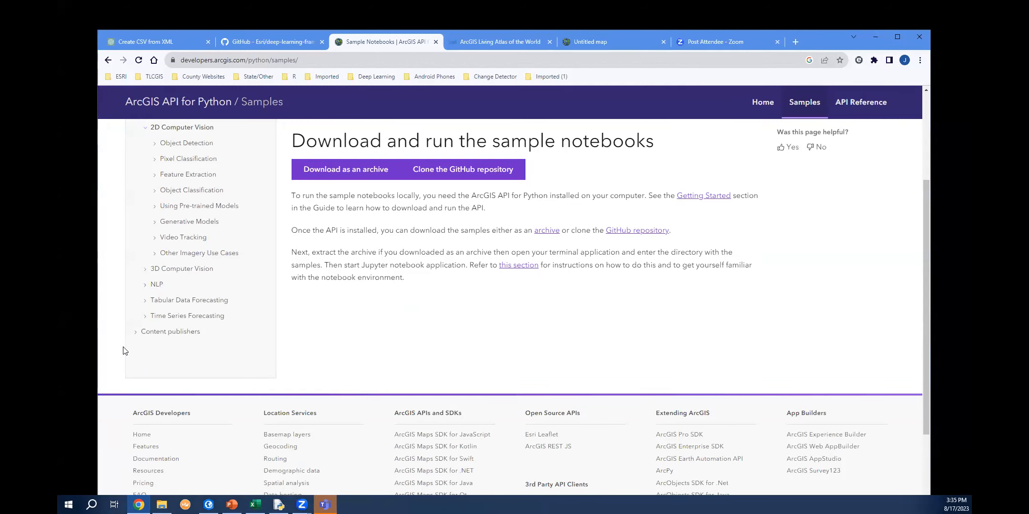
scroll(123, 355, up, 2)
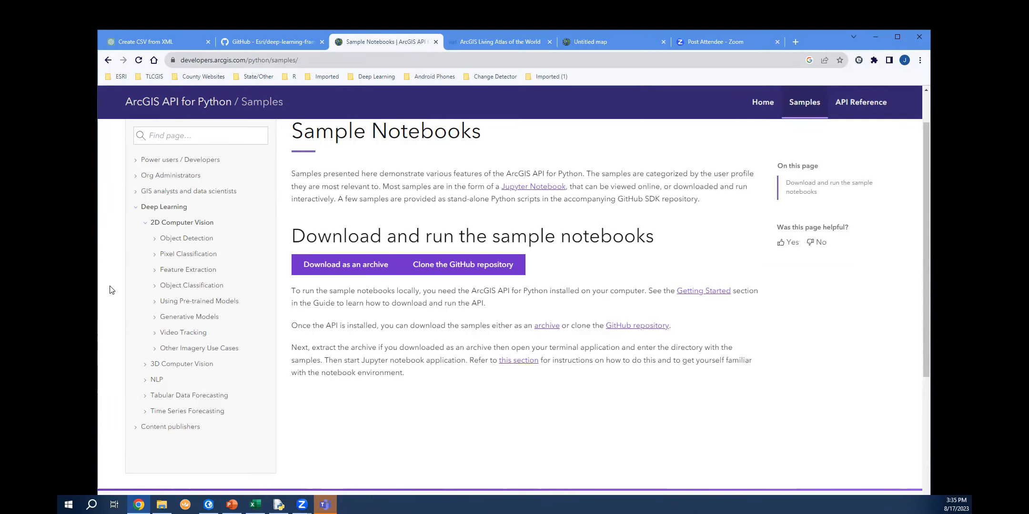
click(153, 259)
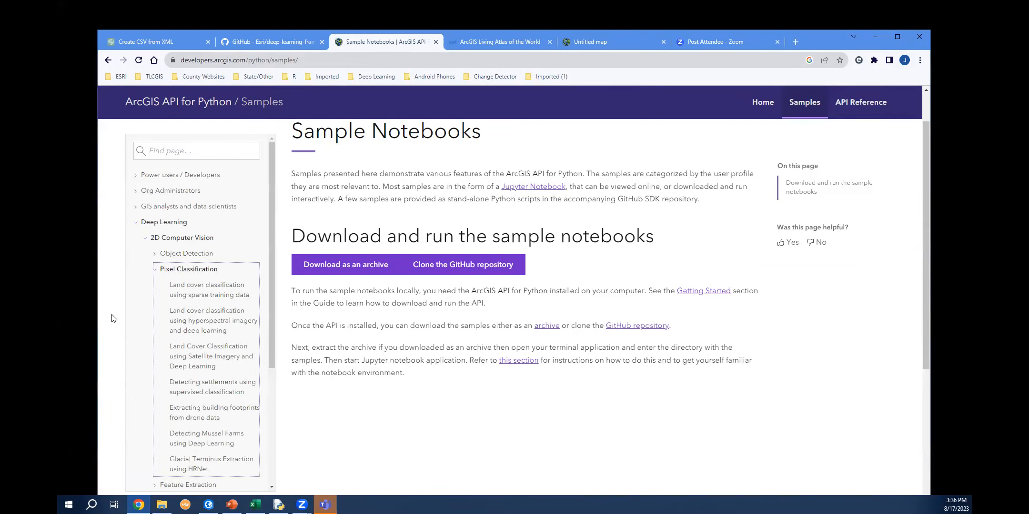
scroll(117, 317, down, 2)
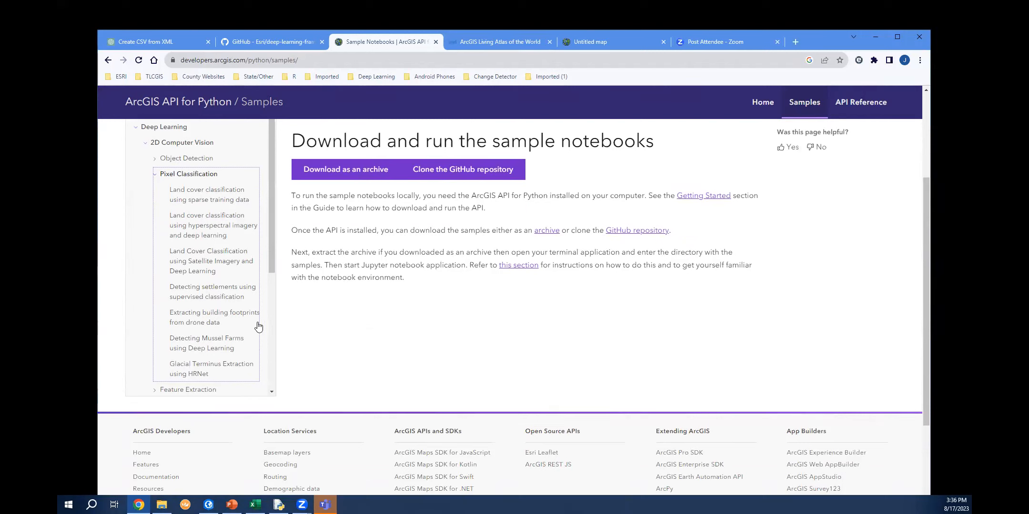
drag(272, 243, 205, 208)
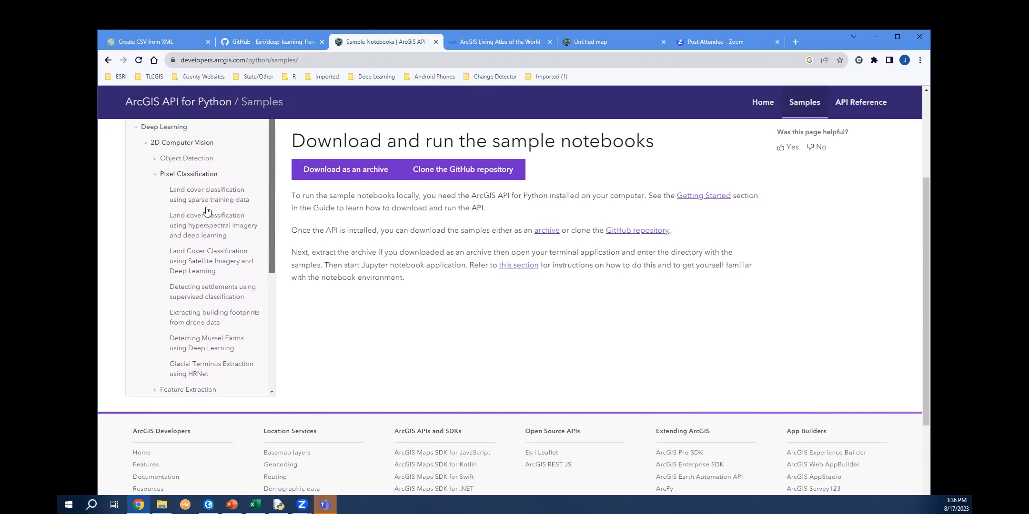
click(156, 175)
scroll(165, 236, up, 2)
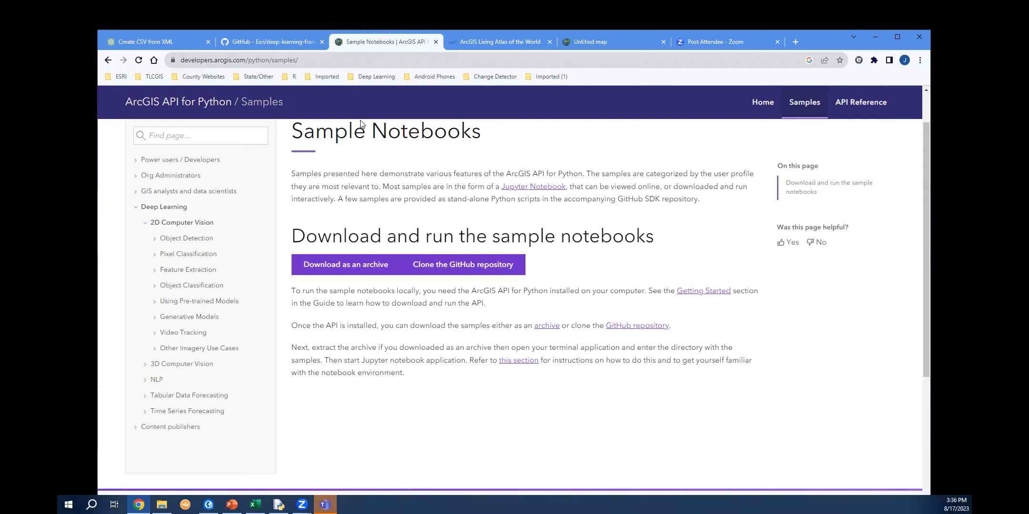
Browse the deep learning packages listed among the Living Atlas tools.
click(480, 41)
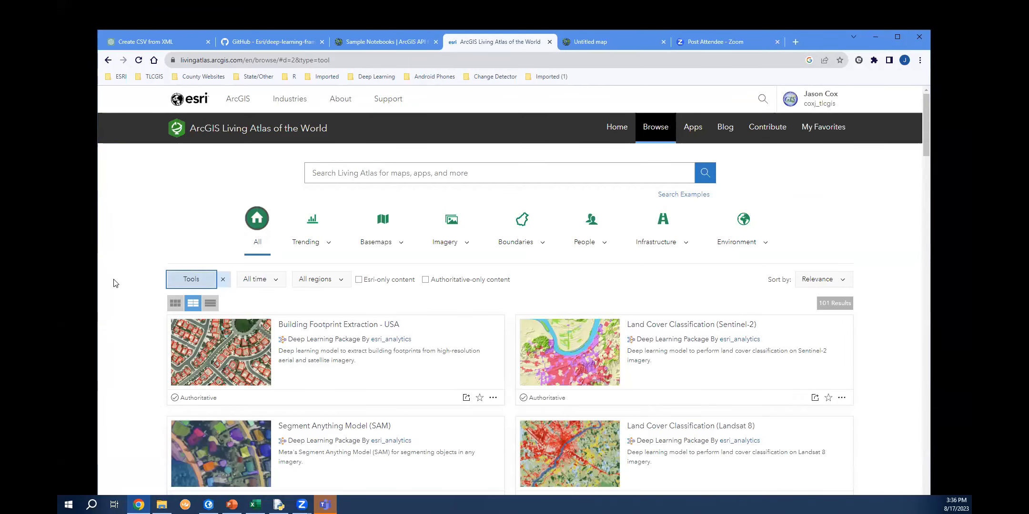
scroll(116, 282, down, 1)
scroll(116, 283, down, 1)
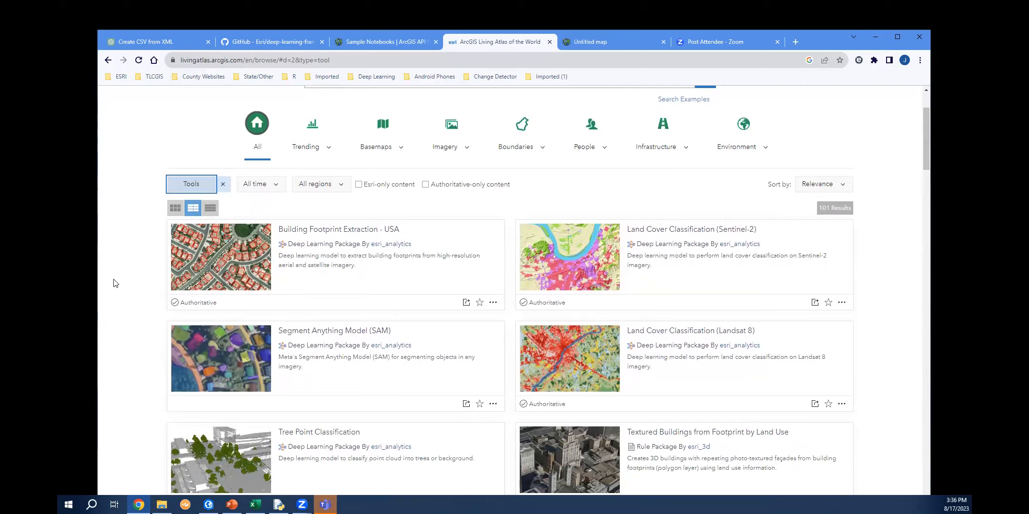
scroll(115, 283, down, 1)
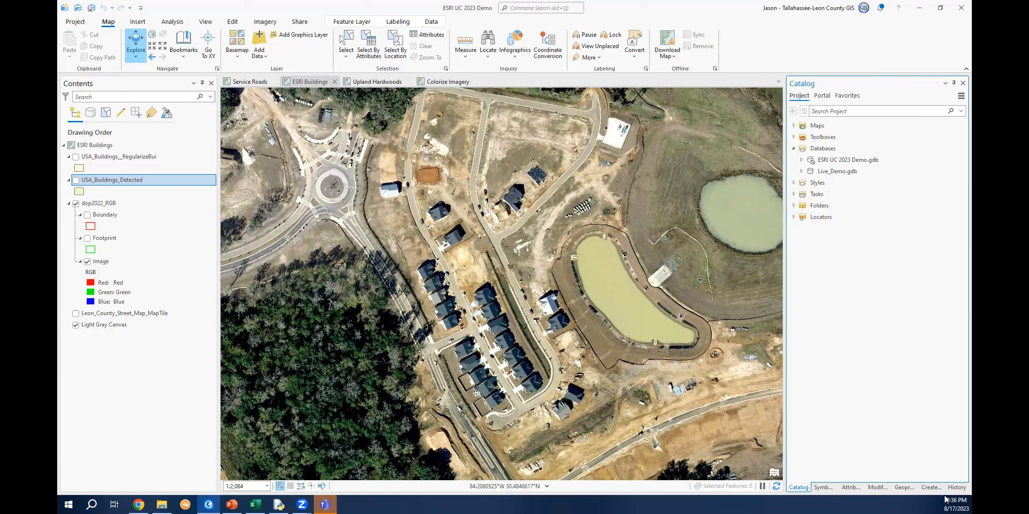
Open the Detect Objects Using Deep Learning tool and set its input raster to dop2022_RGB.
click(904, 487)
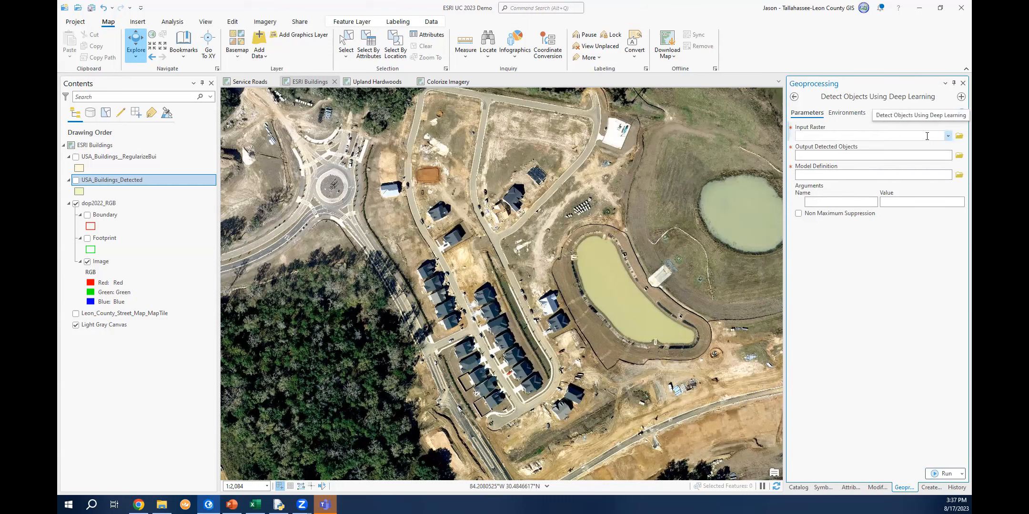
click(948, 136)
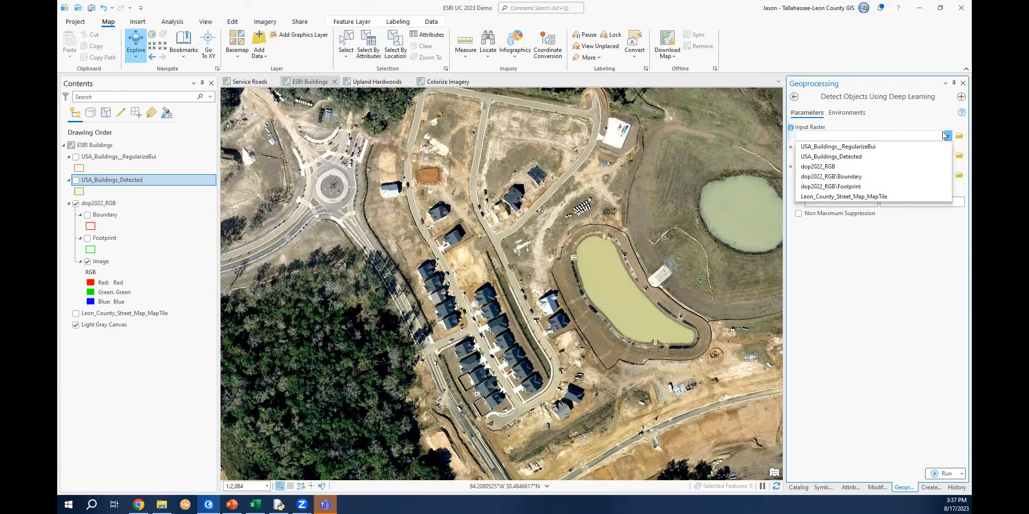
click(846, 168)
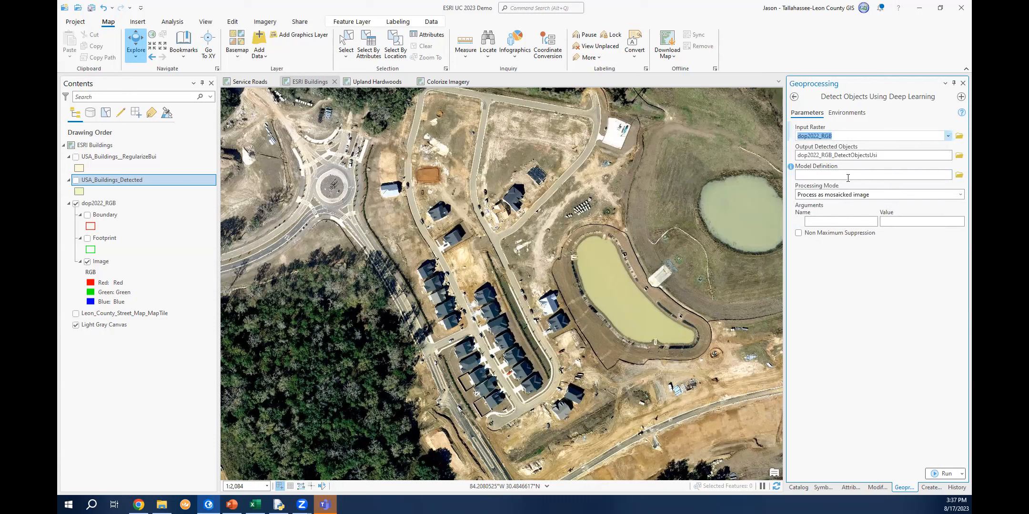
Rename the output detected objects feature class to dop2022_RGB_BuildingsTest.
click(890, 157)
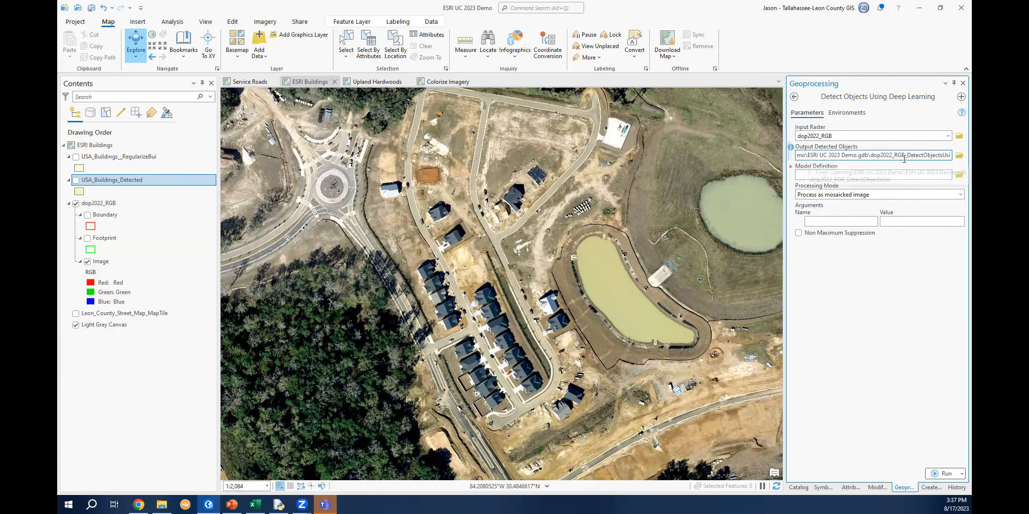
drag(951, 155, 909, 164)
text(Buildings)
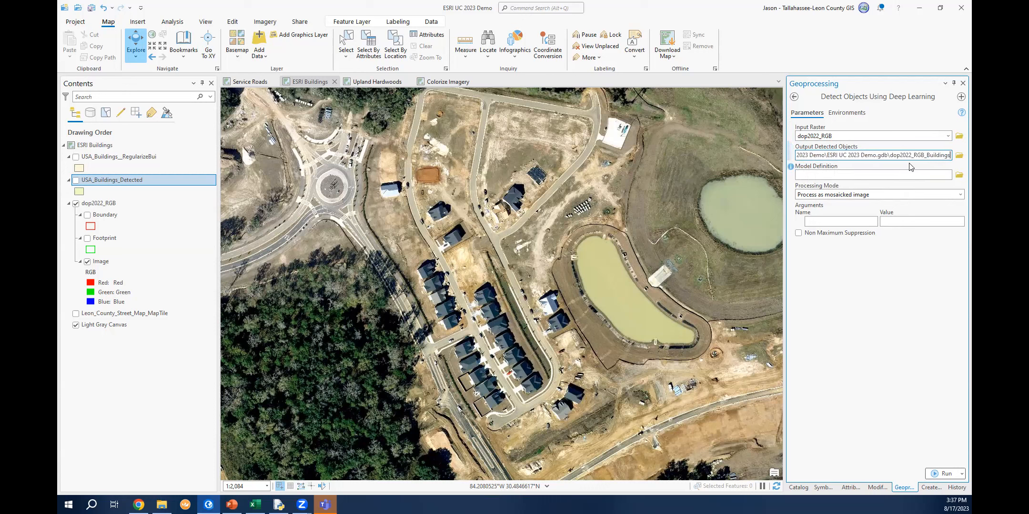
text(Test)
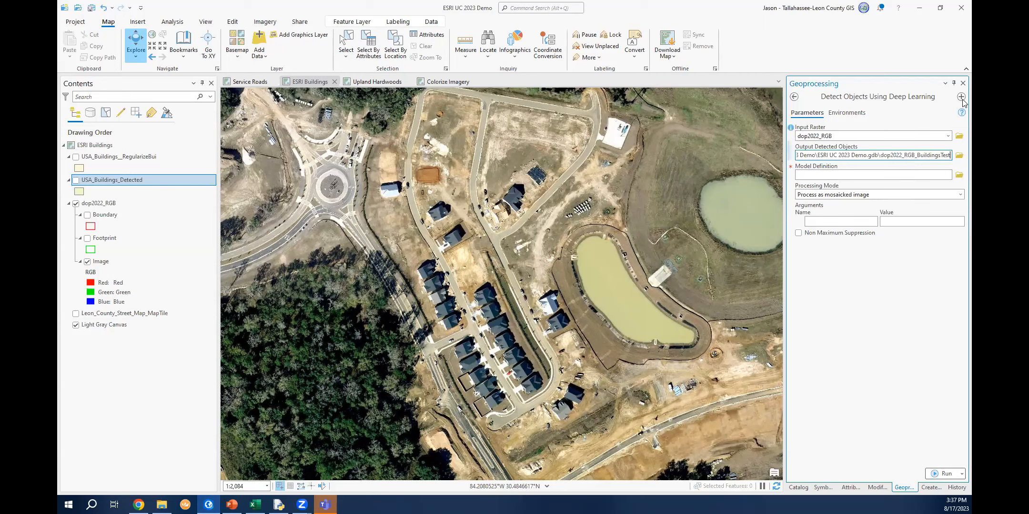
Set the model definition to the Living Atlas Building Footprint Extraction - USA package, found by searching Living Atlas for dlpk.
click(959, 175)
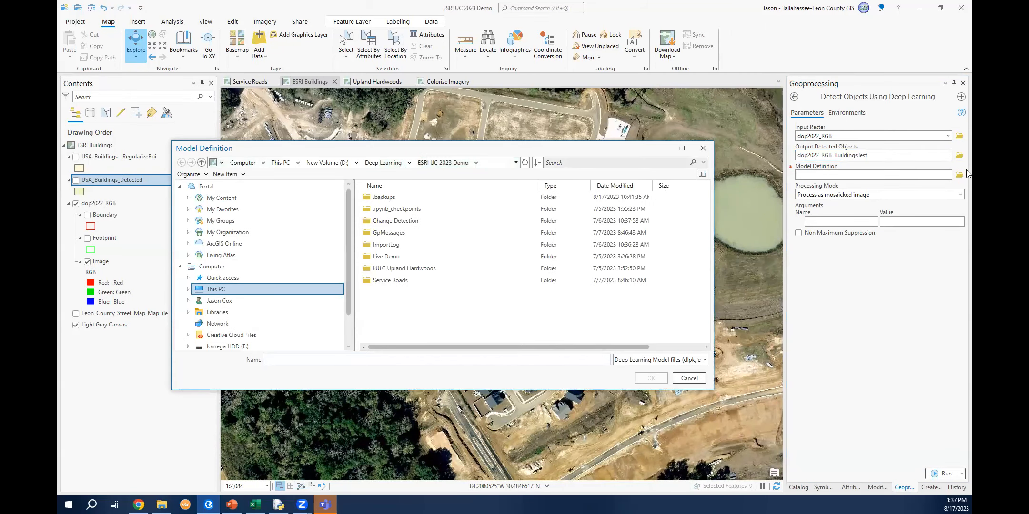
click(233, 254)
click(594, 163)
text(dlpk)
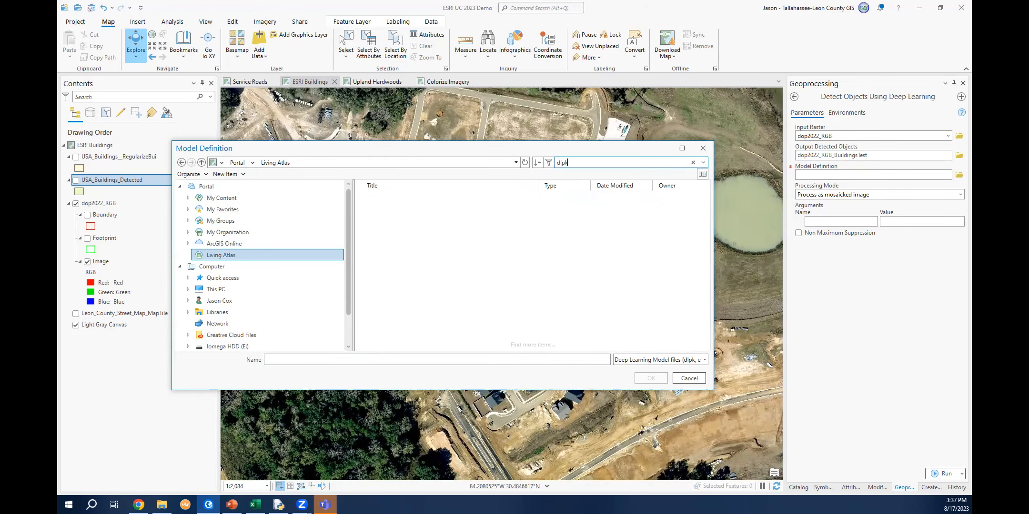
key(Return)
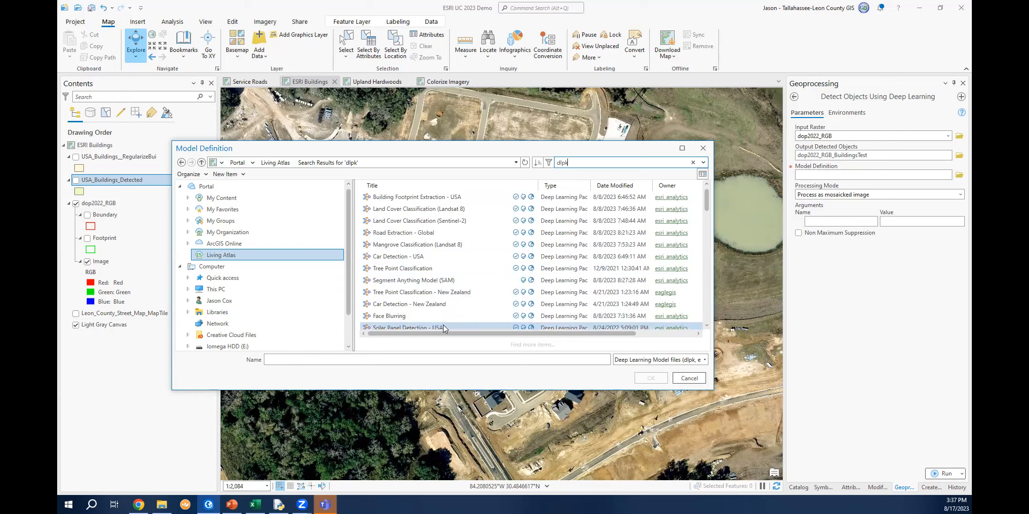
click(433, 200)
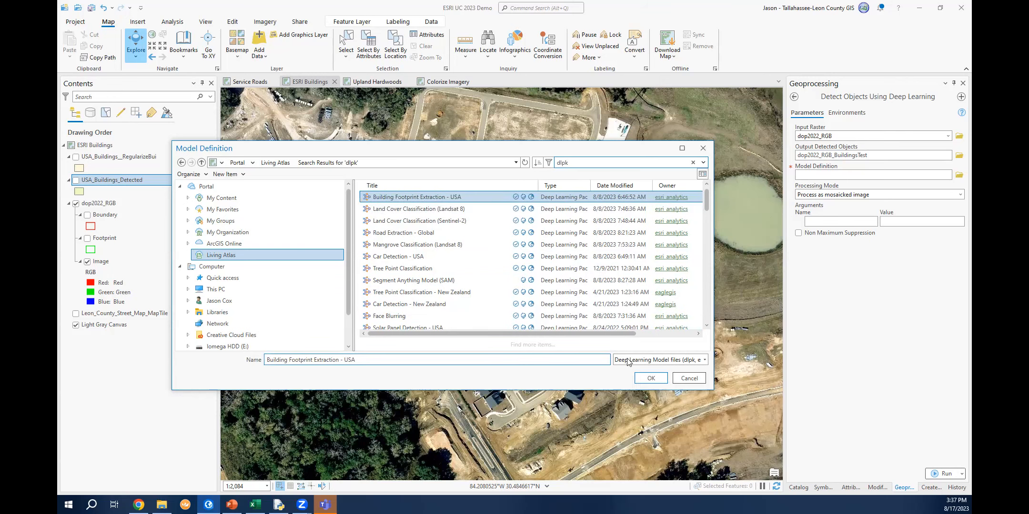
click(652, 379)
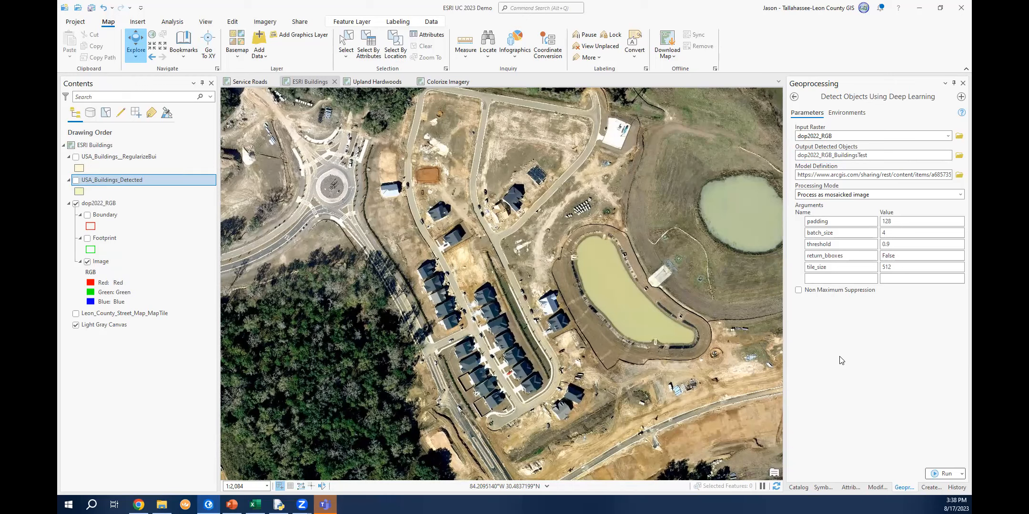
In the tool environments, set the processor type to GPU and the processing extent to As Specified Below.
click(854, 115)
click(854, 116)
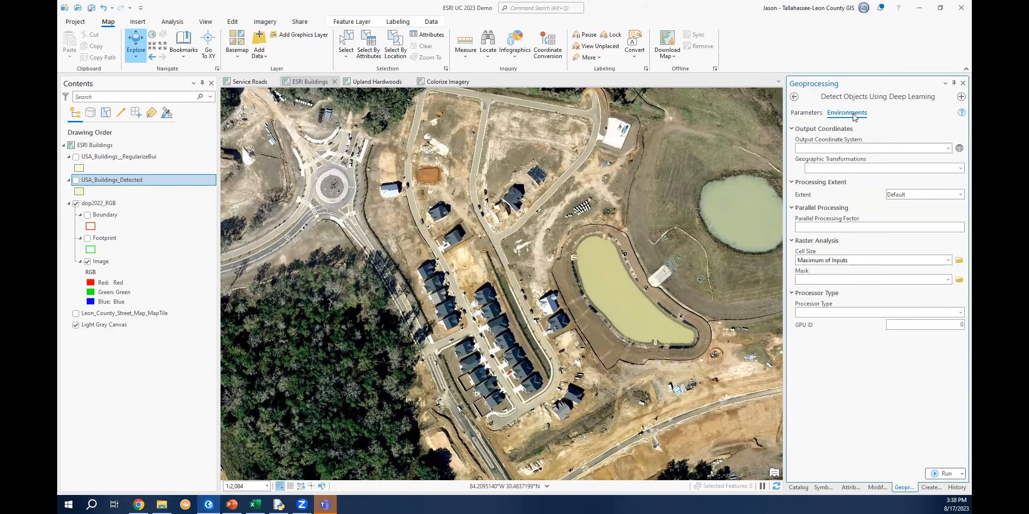
click(911, 311)
click(863, 331)
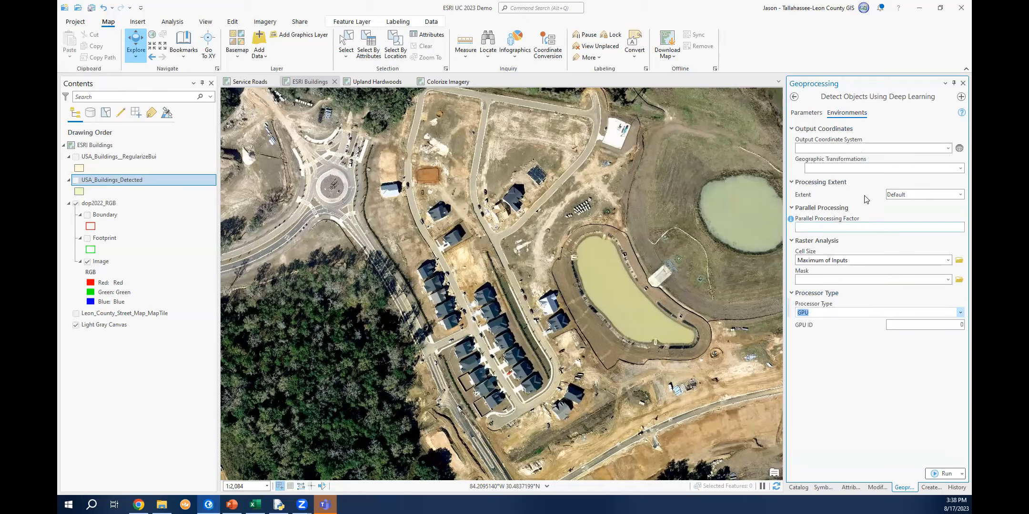
click(961, 195)
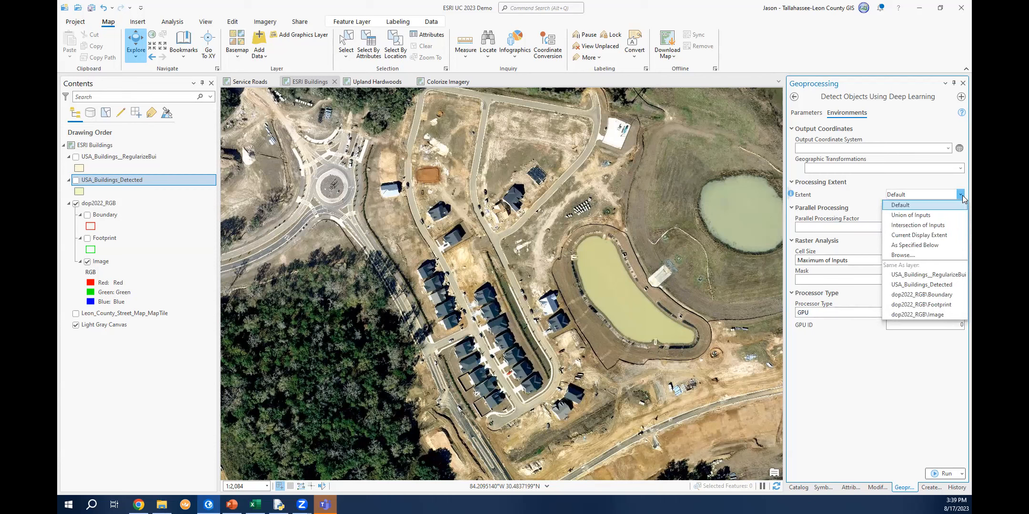
click(950, 244)
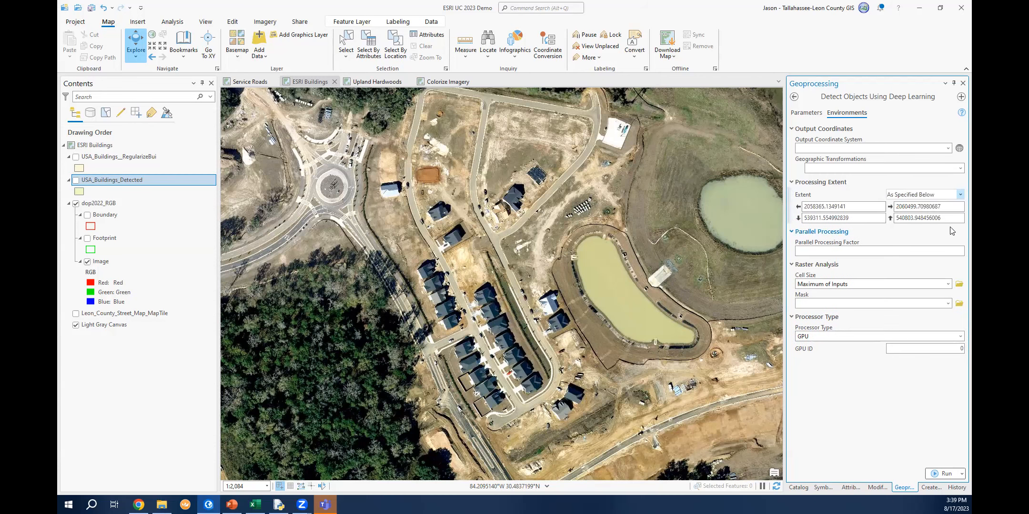
Return to the tool parameters and run Detect Objects Using Deep Learning.
click(815, 114)
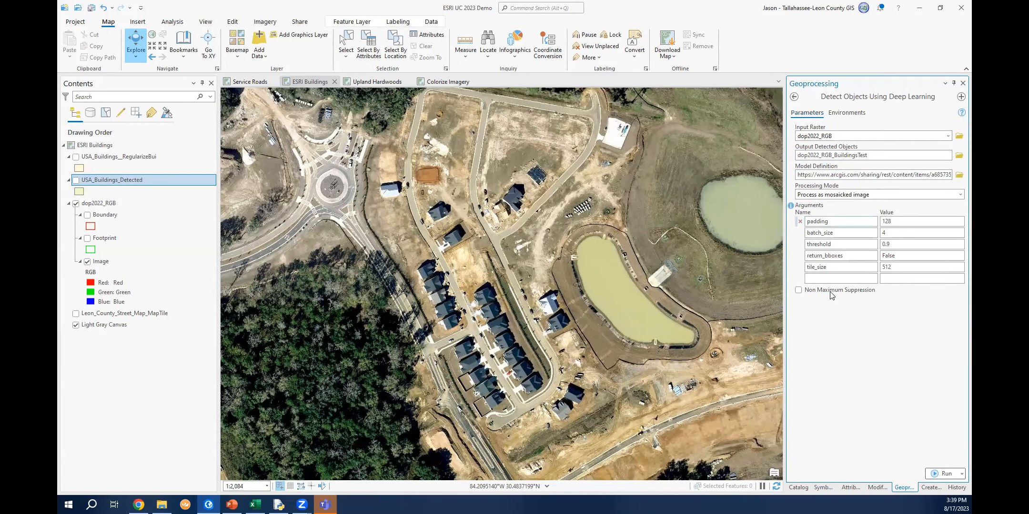
mouse_move(791, 292)
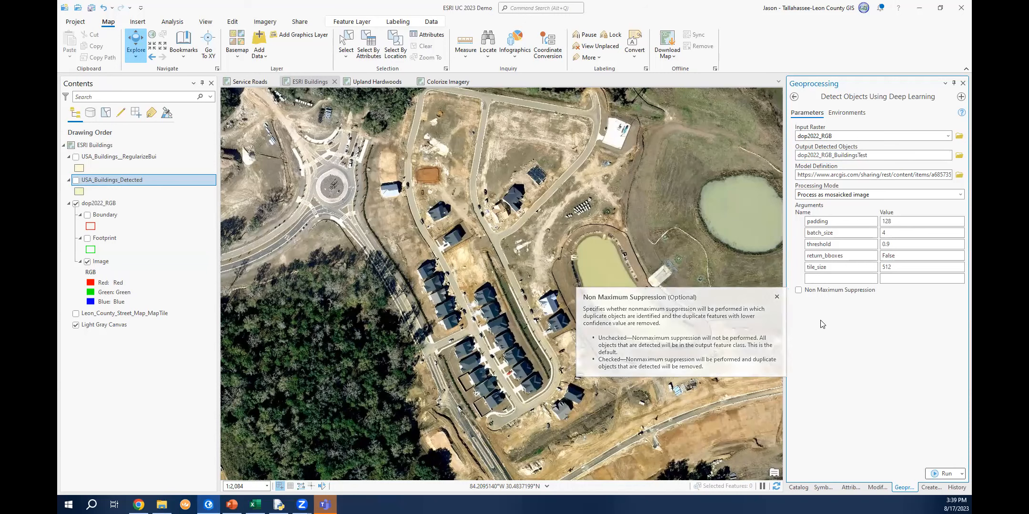
click(935, 474)
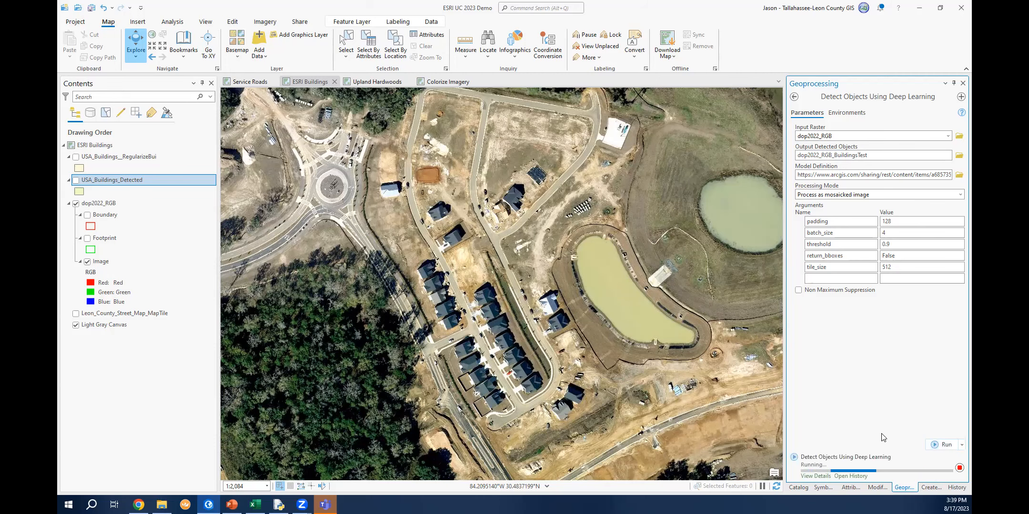
Open the running tool's details to follow its progress, then close the details window.
click(827, 477)
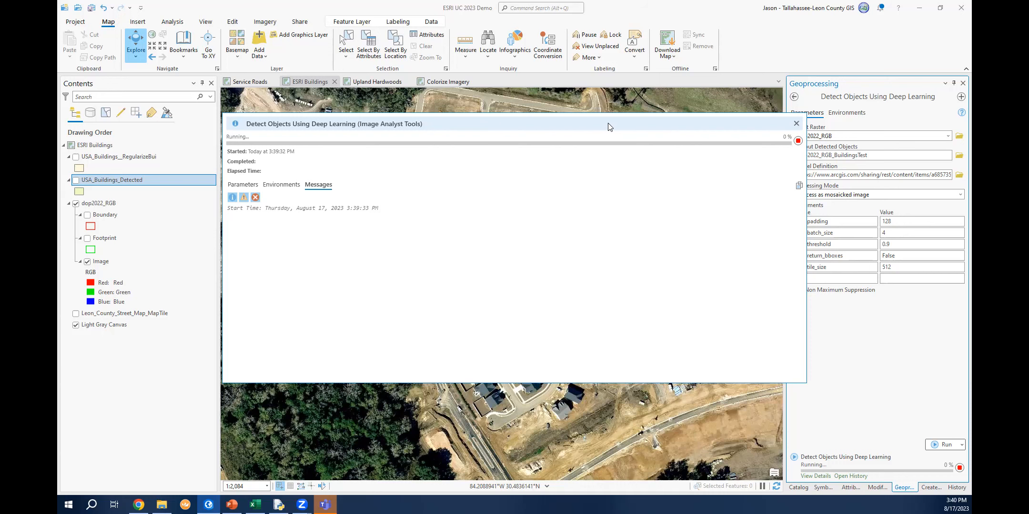
drag(608, 126, 548, 120)
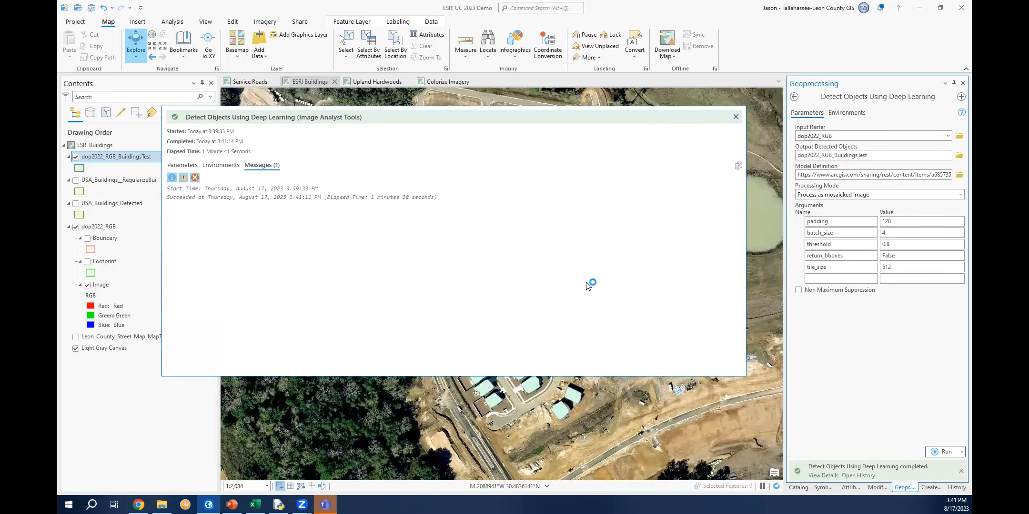
click(736, 117)
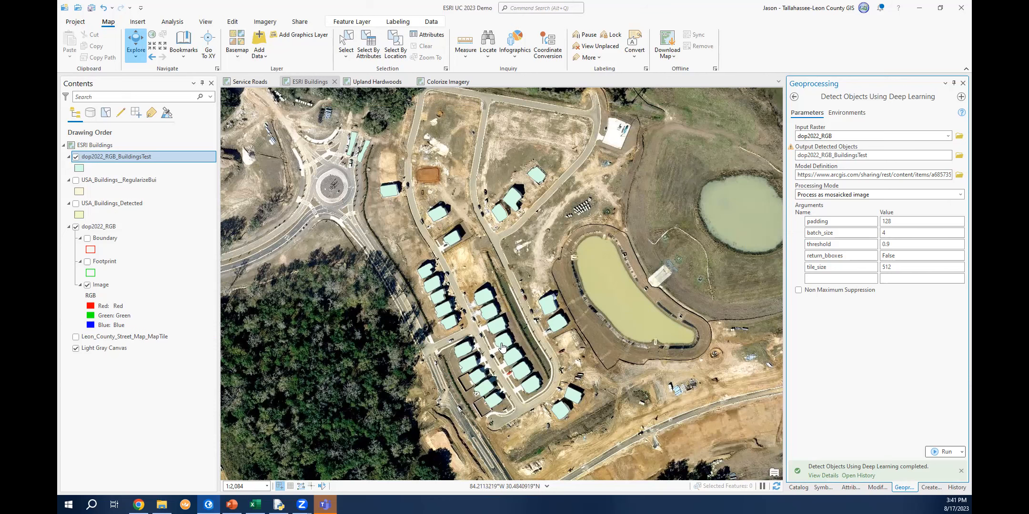
Zoom in and pan around the map to inspect the detected building footprints against the imagery.
scroll(520, 409, up, 5)
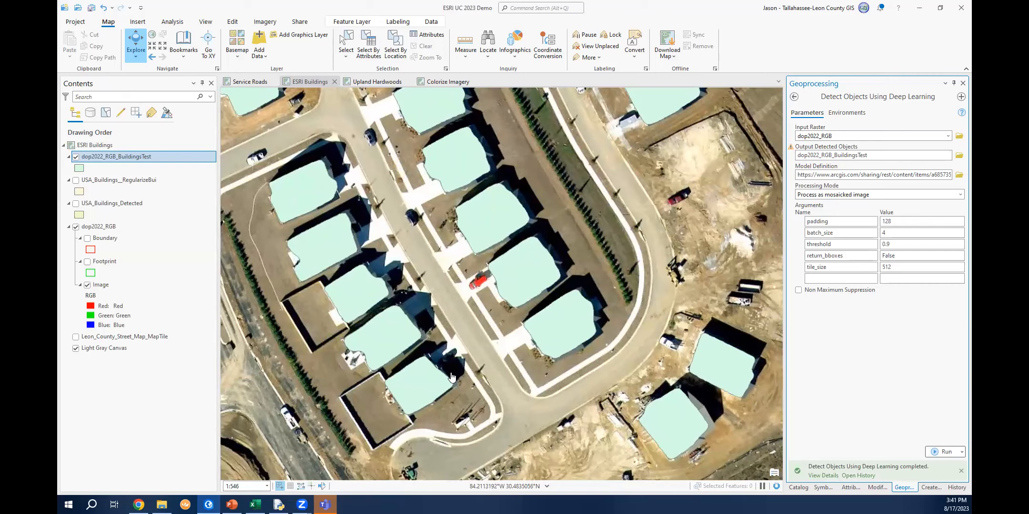
scroll(489, 386, up, 2)
drag(309, 271, 377, 286)
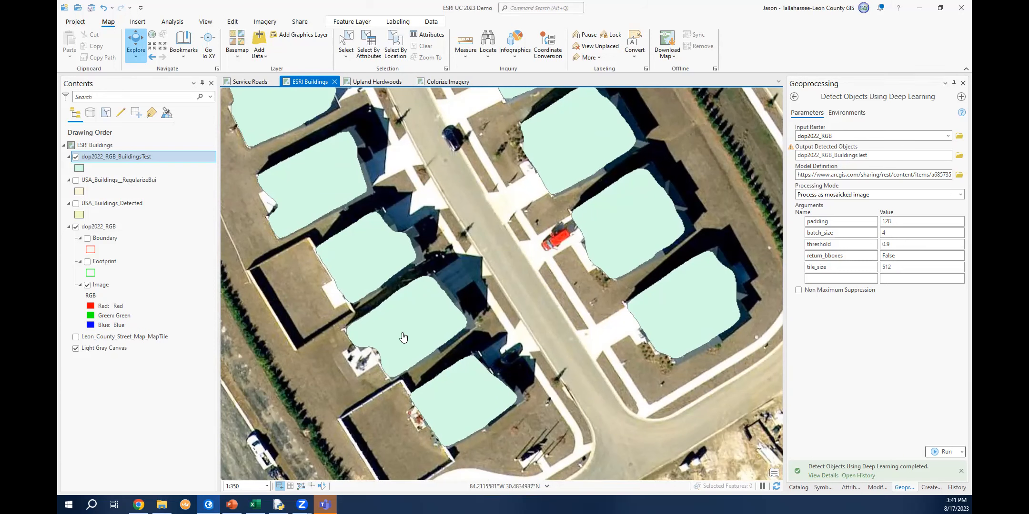
scroll(410, 286, up, 3)
scroll(414, 254, up, 3)
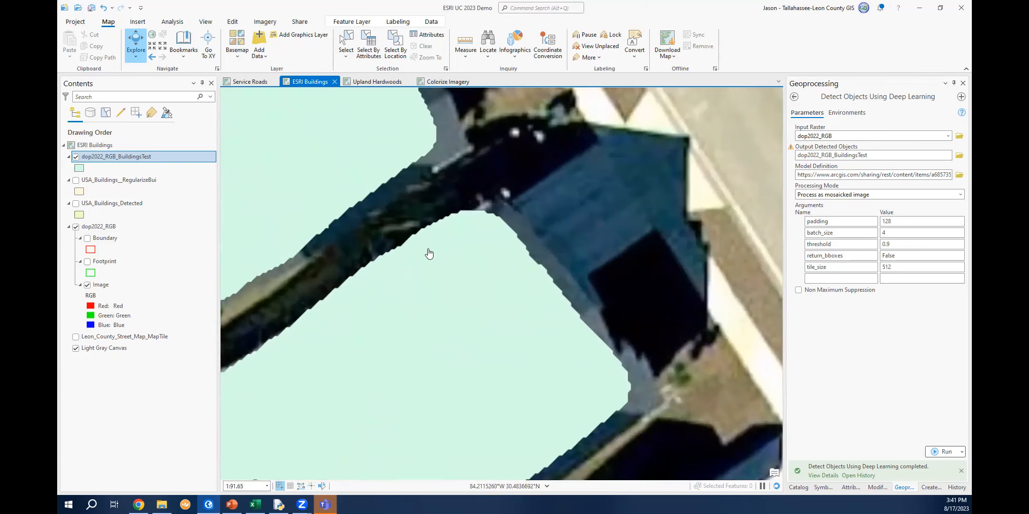
scroll(431, 254, up, 2)
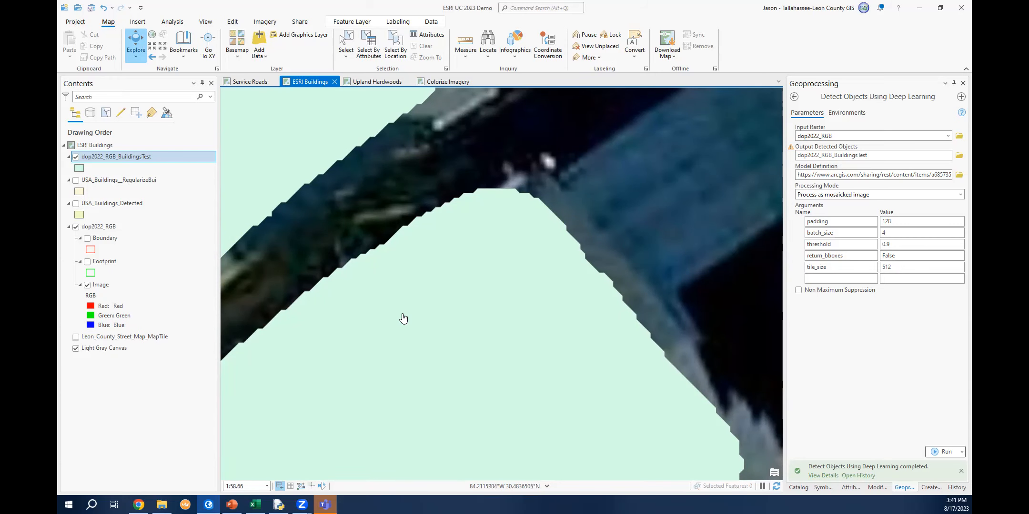
scroll(402, 319, down, 2)
scroll(406, 321, down, 5)
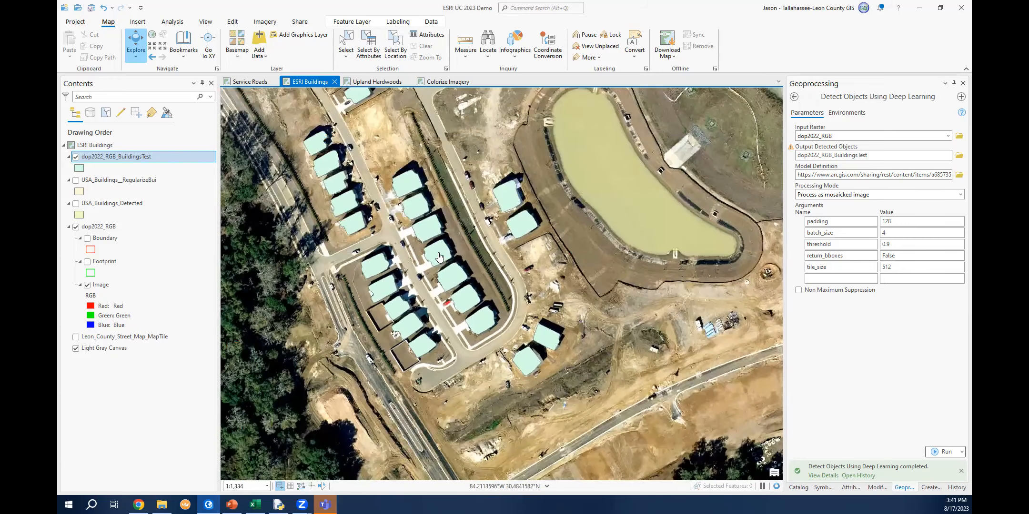
scroll(437, 257, down, 1)
drag(452, 228, 455, 297)
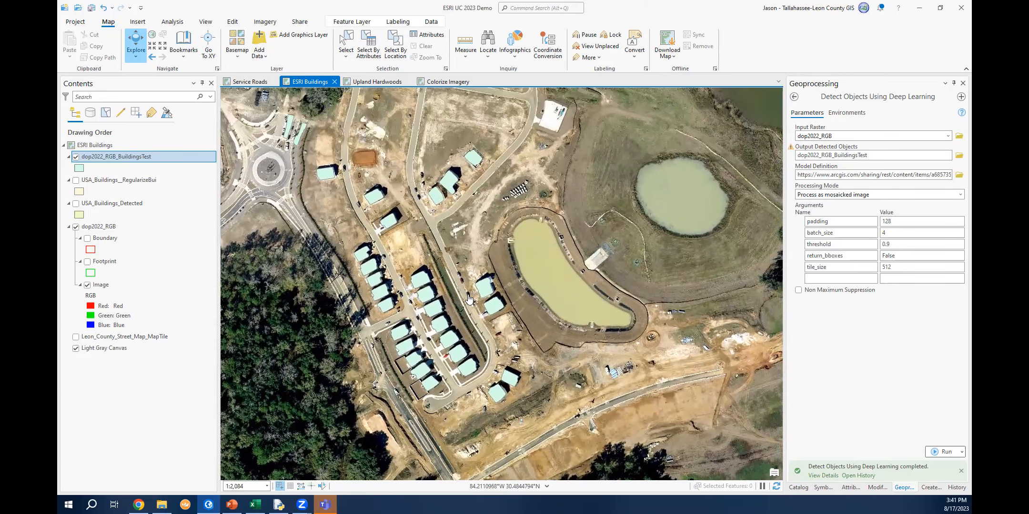
Search the geoprocessing tools for regular and open the Regularize Building Footprint tool.
click(794, 97)
click(832, 97)
text(regularz)
key(BackSpace)
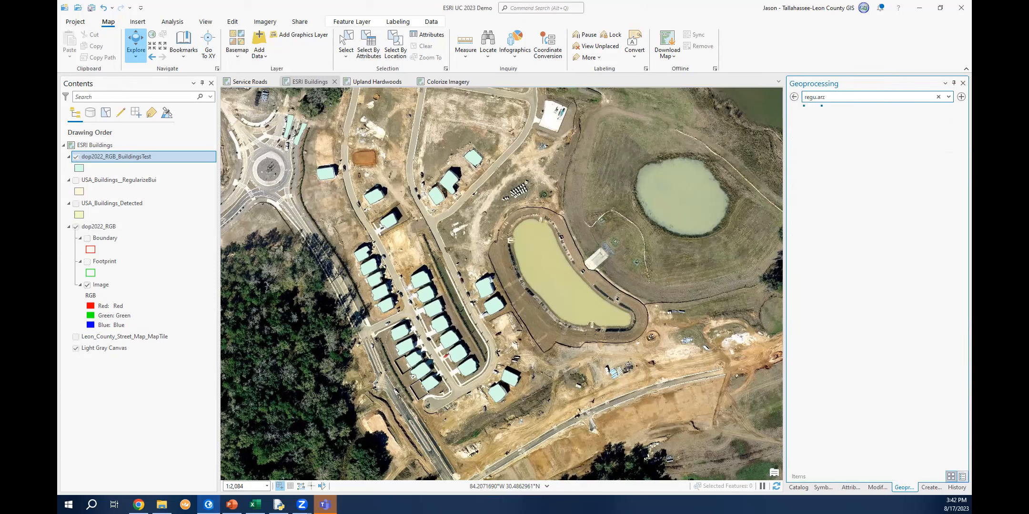
text(la)
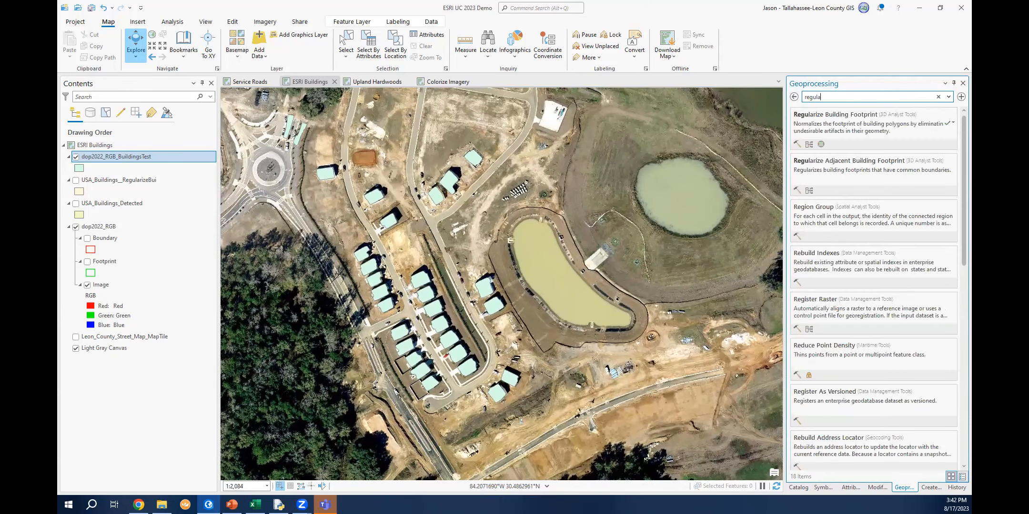
click(835, 118)
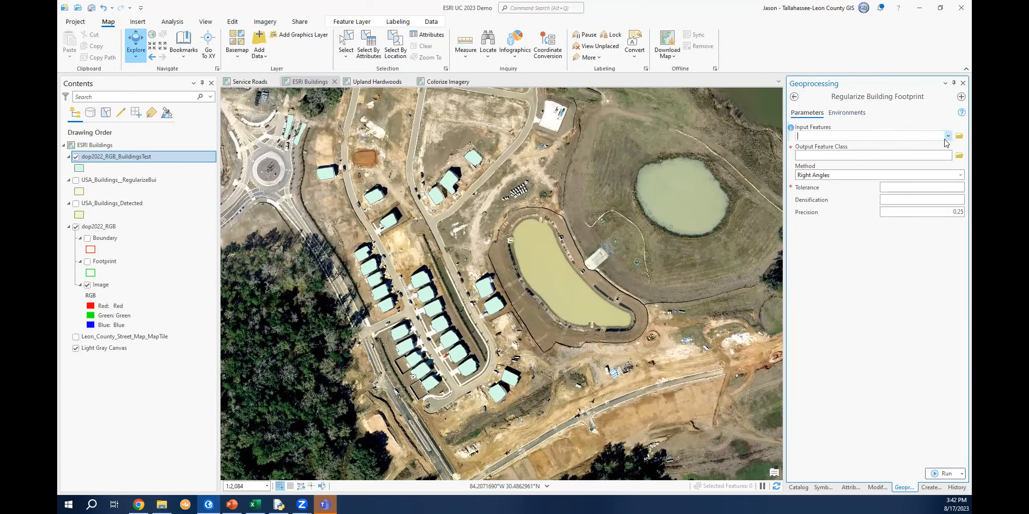
Run Regularize Building Footprint on dop2022_RGB_BuildingsTest with a tolerance of 3.
click(948, 137)
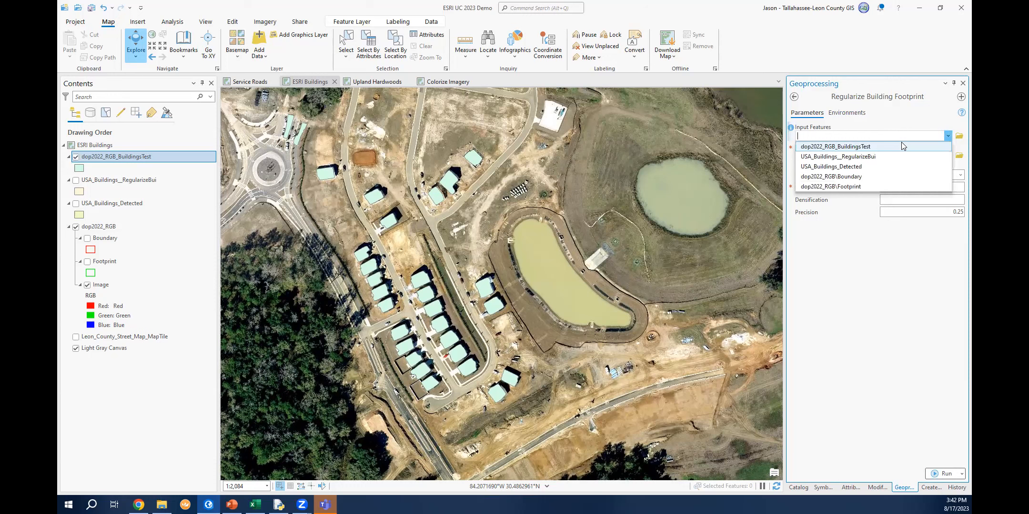
click(901, 144)
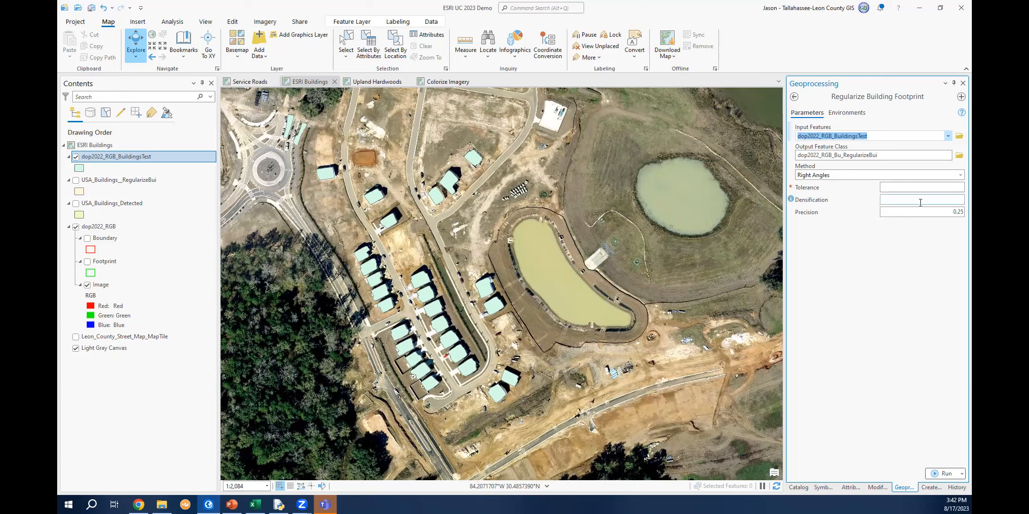
click(948, 189)
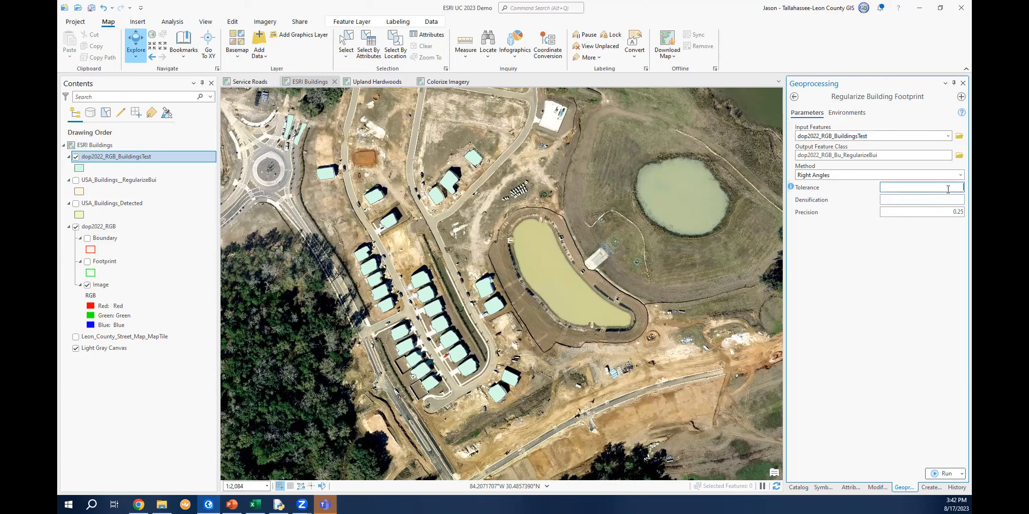
text(3)
click(945, 474)
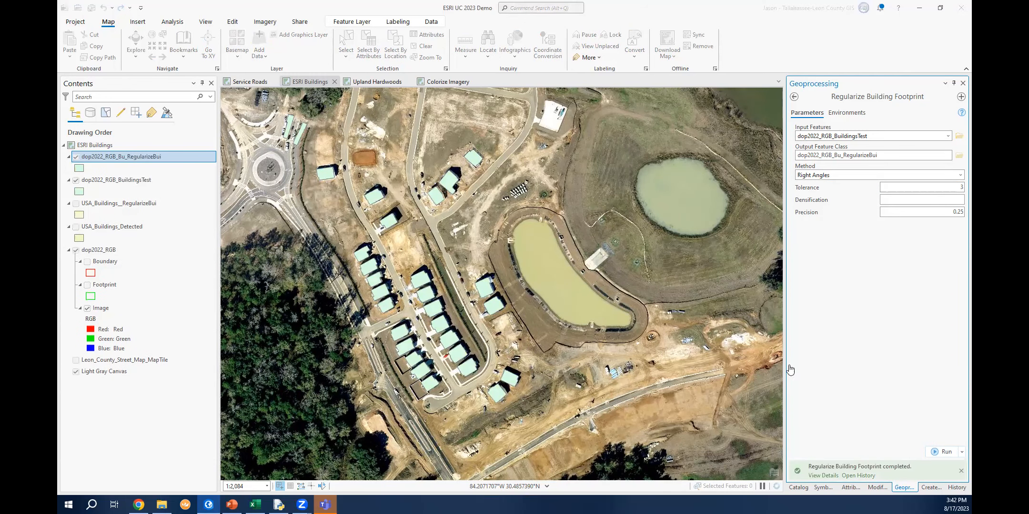
Compare the regularized footprints with the original detections by toggling both layers' visibility and zooming in and out.
click(75, 180)
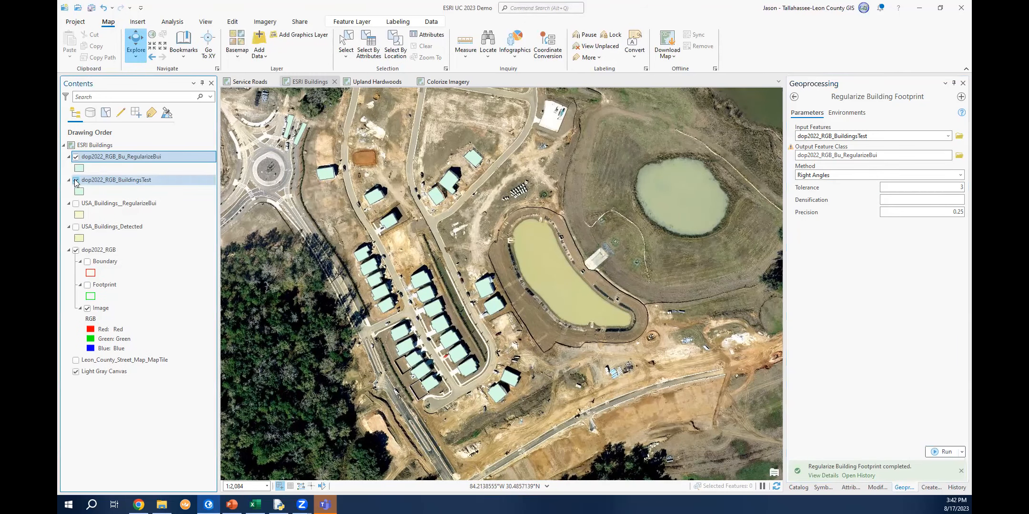
scroll(379, 300, up, 5)
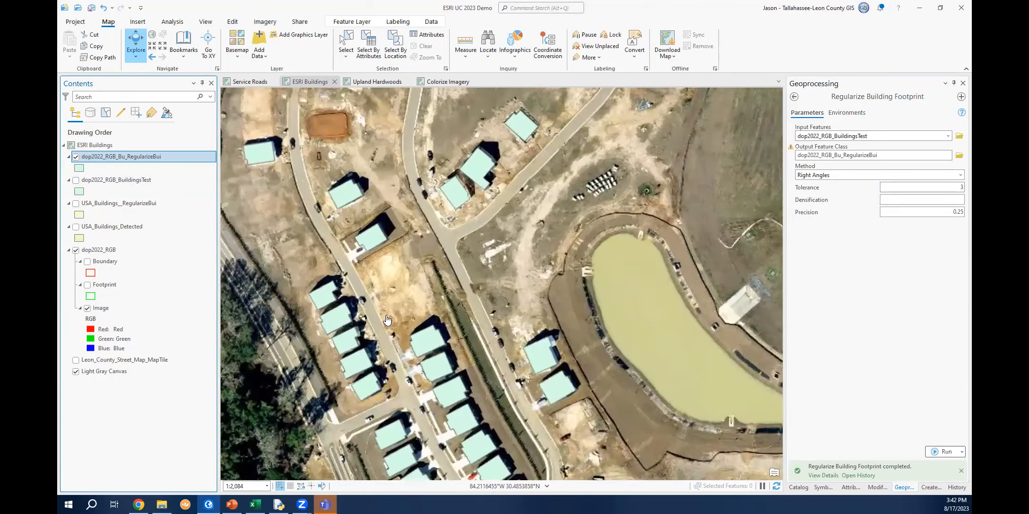
scroll(514, 305, up, 7)
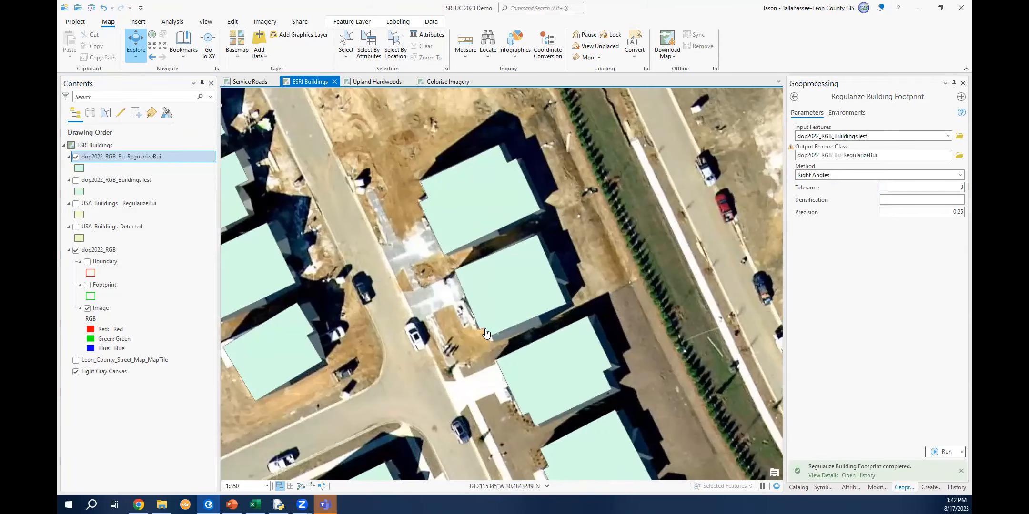
click(76, 157)
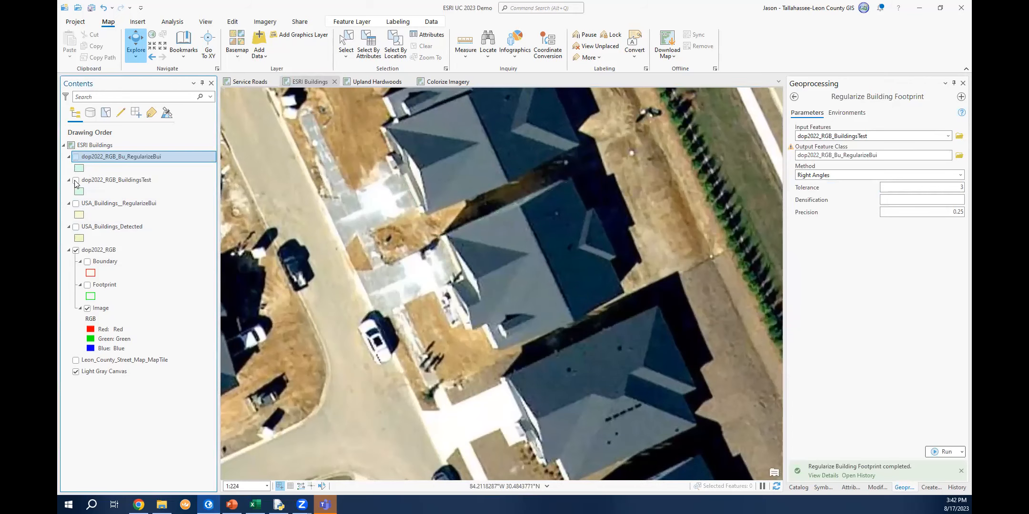
click(76, 181)
click(76, 180)
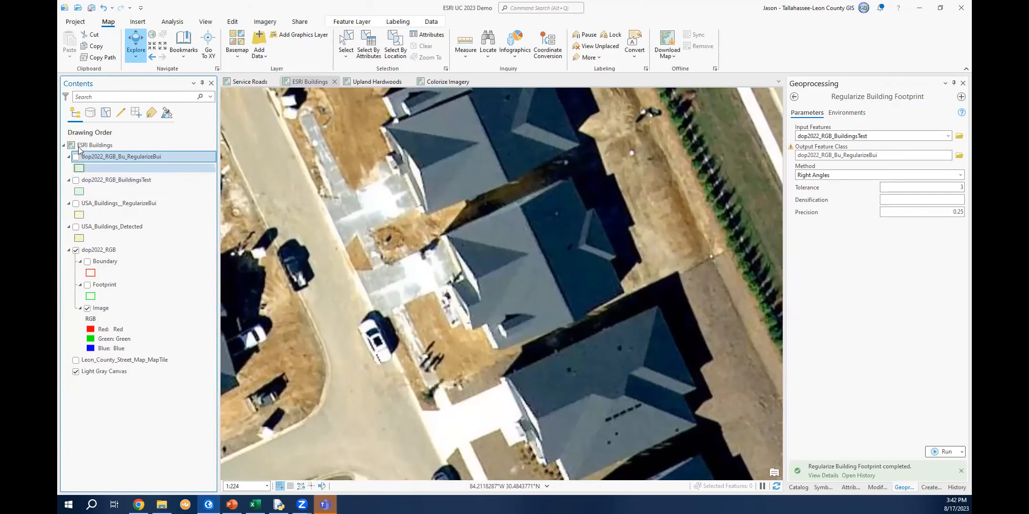
click(75, 157)
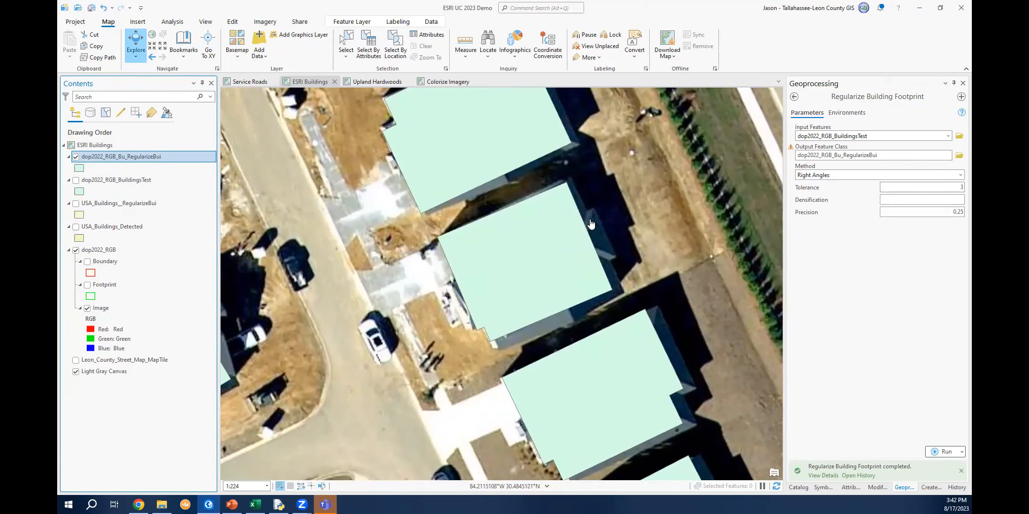
scroll(462, 216, down, 2)
scroll(487, 301, down, 4)
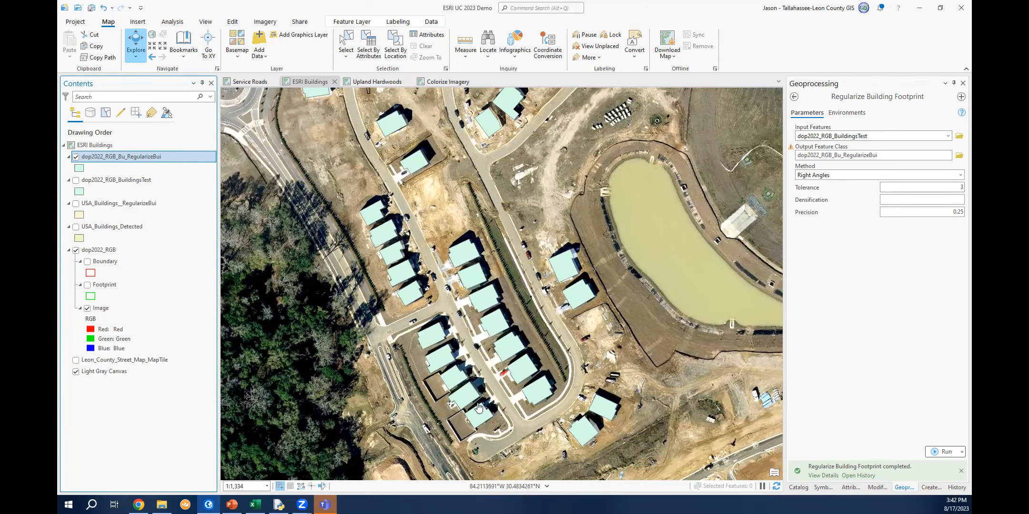
Zoom and pan around the map to inspect the regularized building footprints over the imagery.
scroll(492, 422, down, 1)
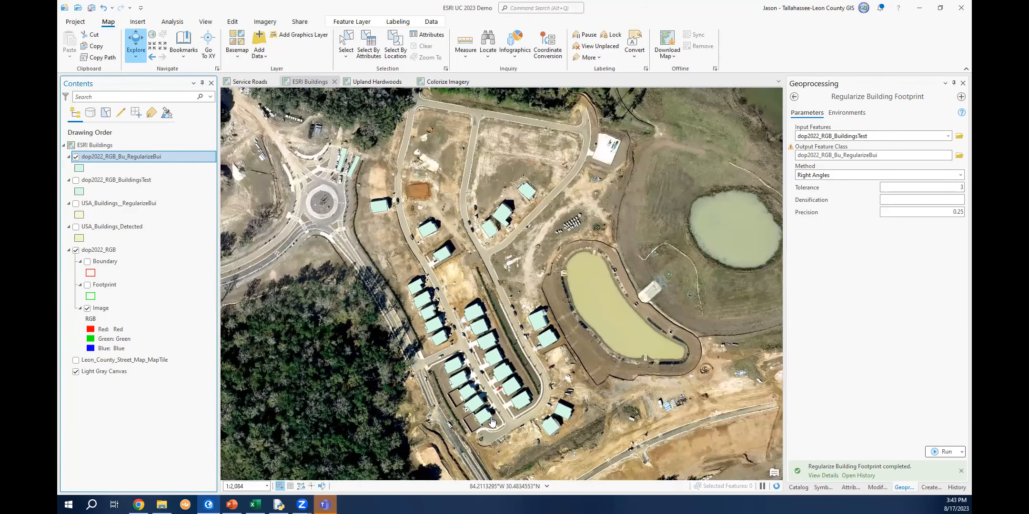
drag(505, 286, 538, 306)
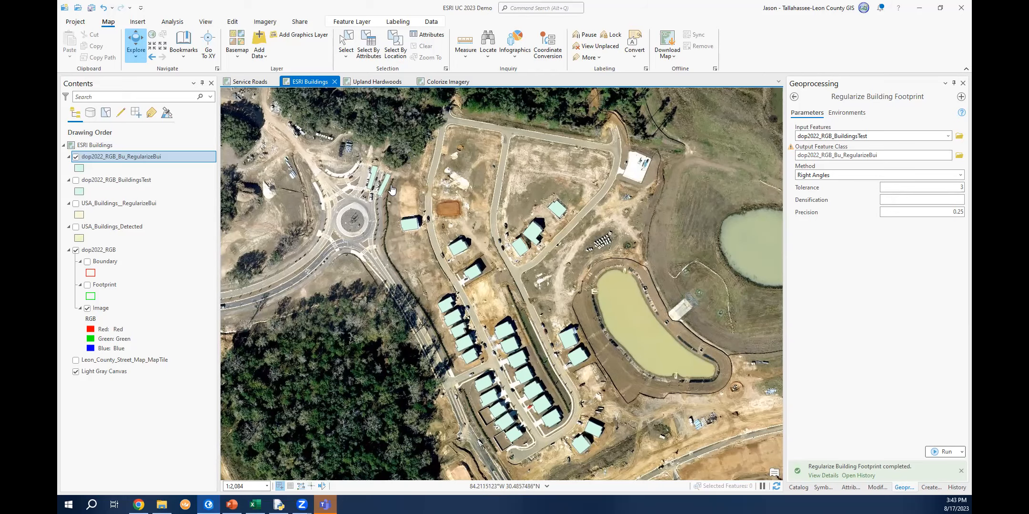
scroll(388, 190, up, 3)
scroll(356, 181, up, 2)
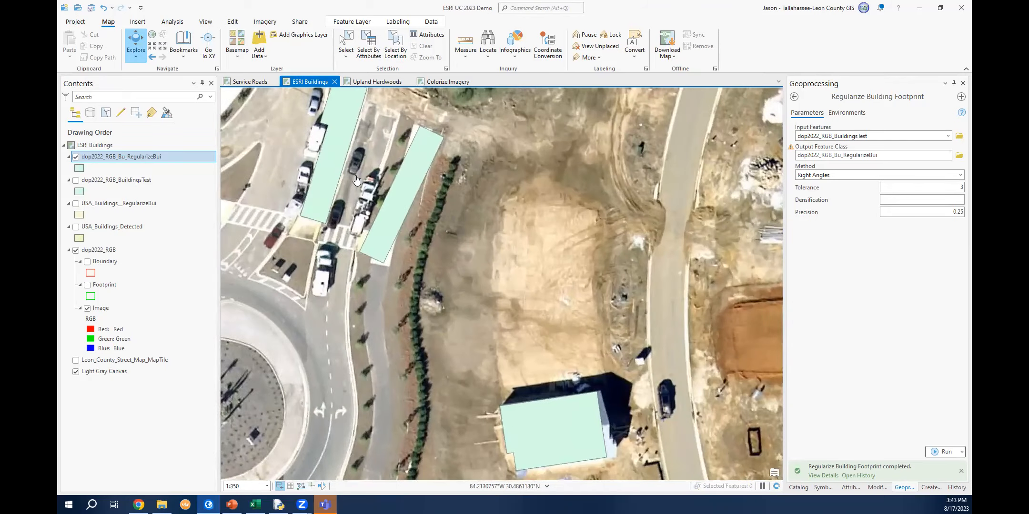
scroll(356, 183, down, 3)
scroll(357, 185, down, 5)
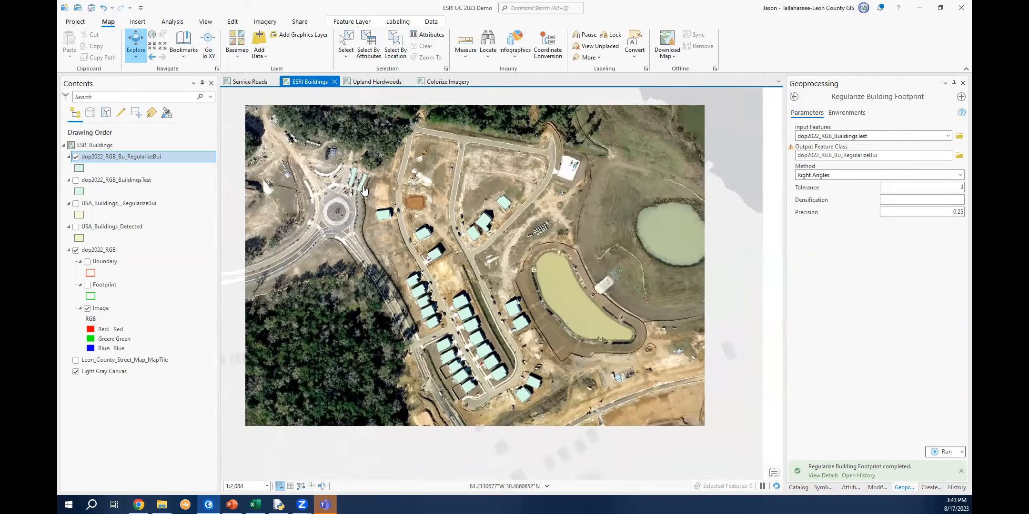
drag(516, 233, 523, 254)
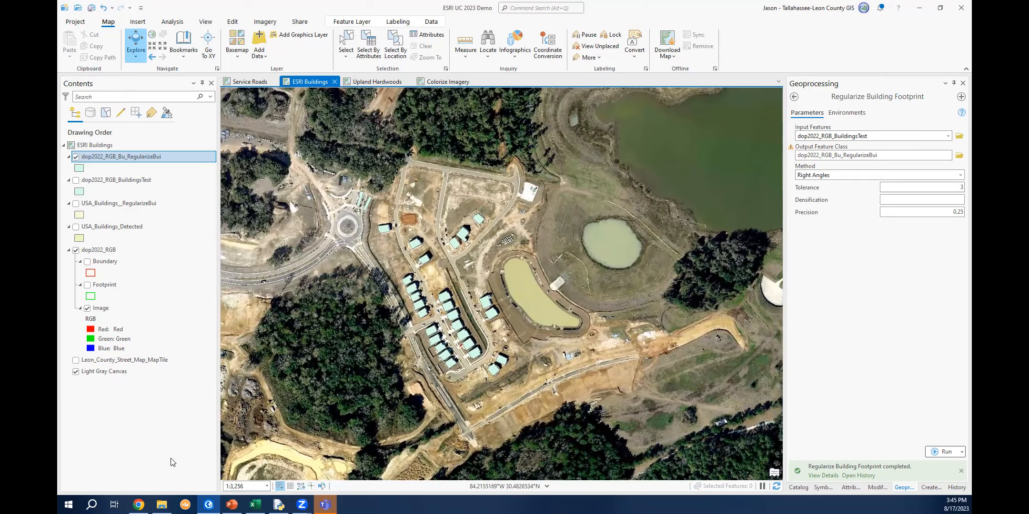
Switch to the browser's ChatGPT conversation and read through the generated XML-to-CSV Python code.
click(138, 504)
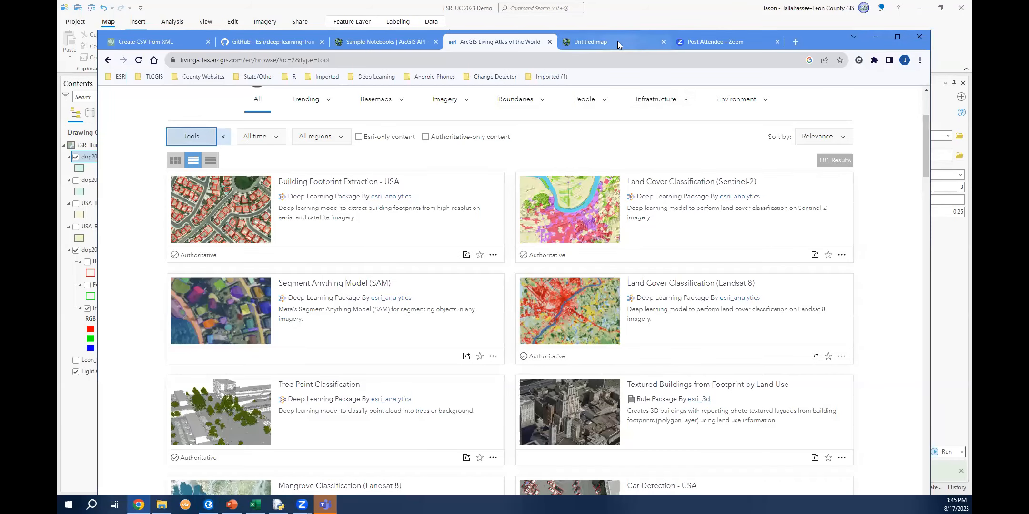
click(155, 39)
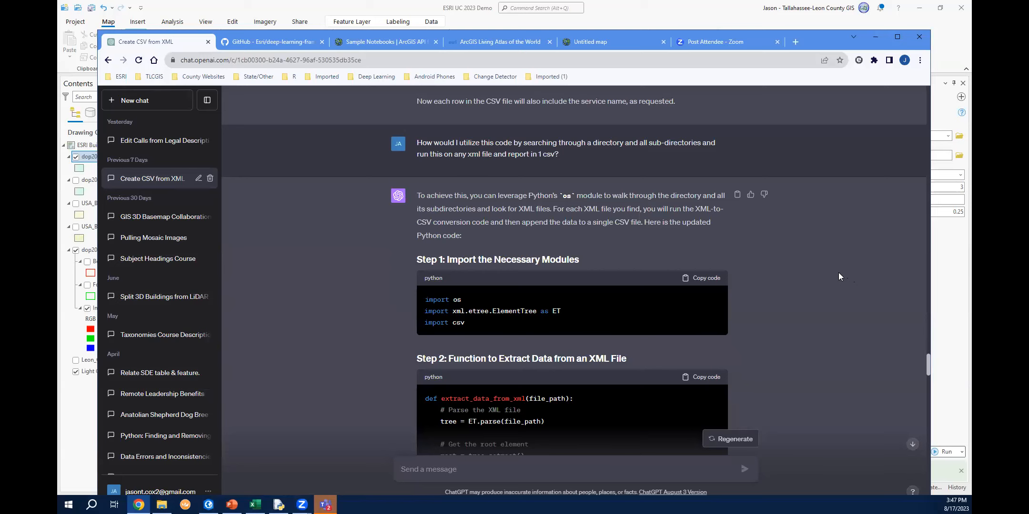
scroll(829, 267, down, 3)
scroll(829, 269, down, 3)
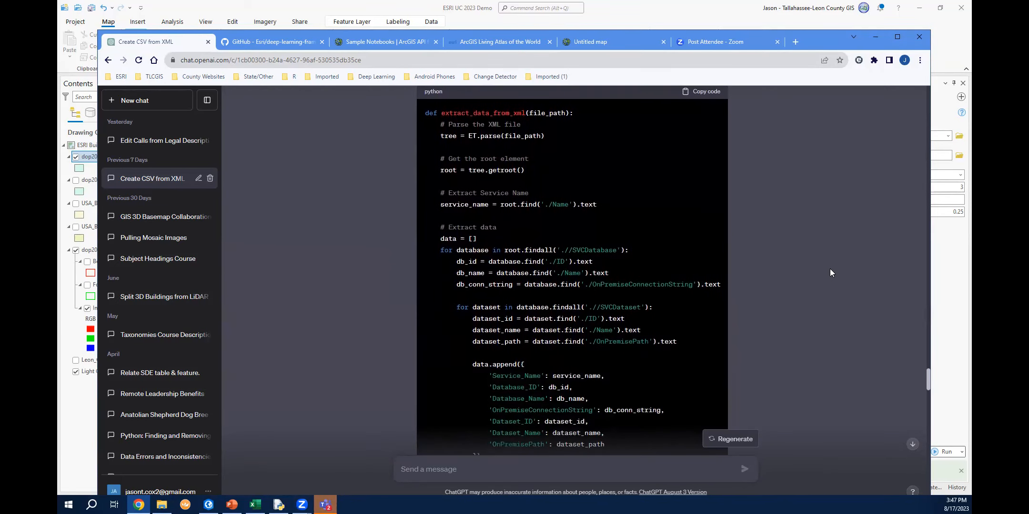
scroll(830, 269, down, 2)
scroll(830, 269, up, 1)
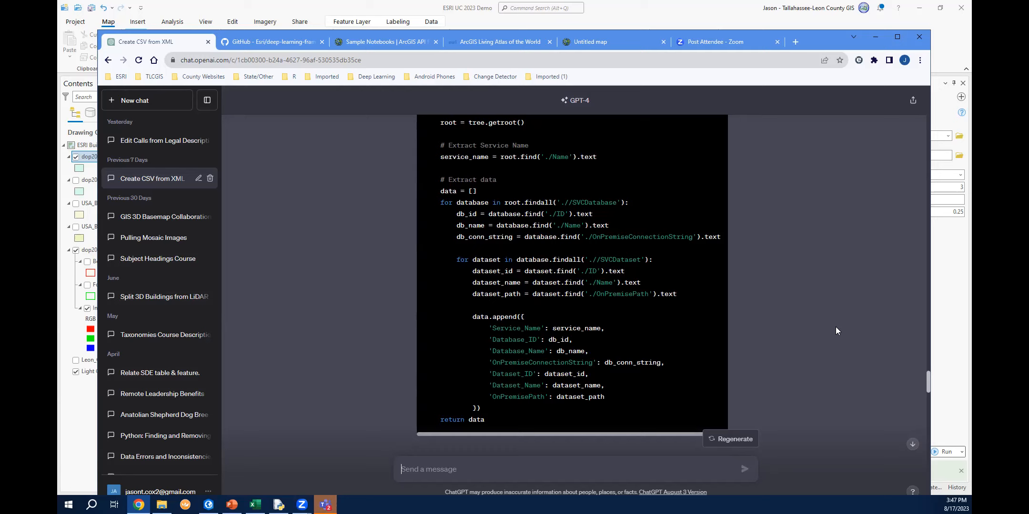
scroll(825, 336, down, 5)
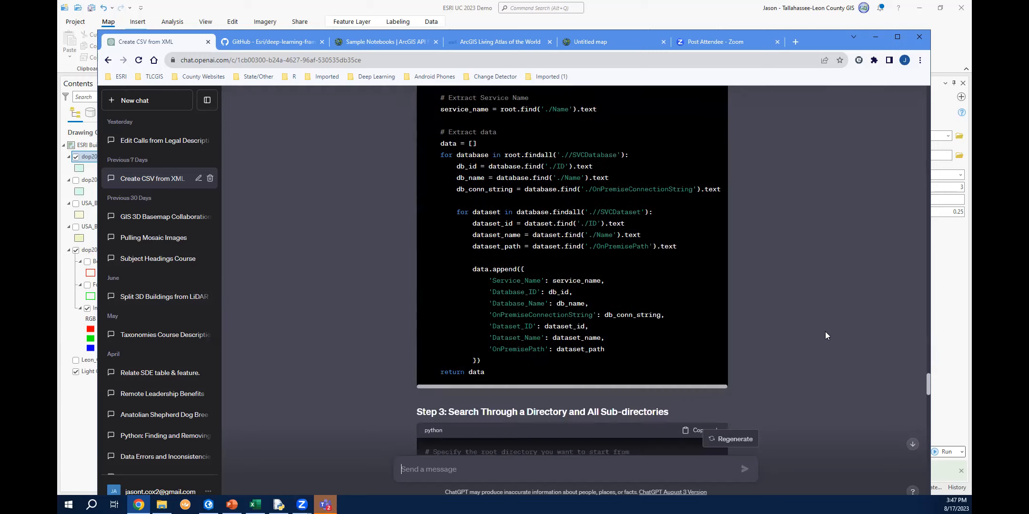
scroll(825, 336, down, 1)
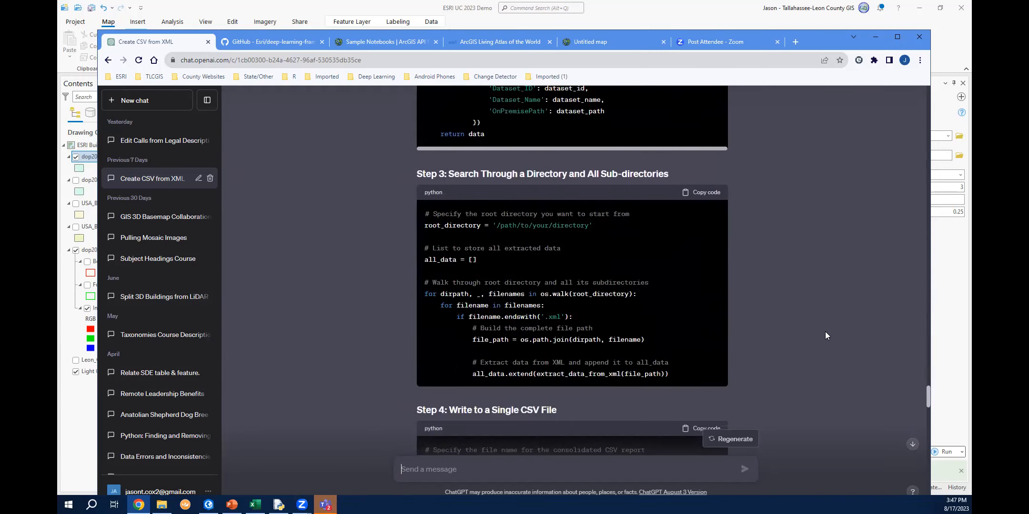
scroll(826, 336, down, 4)
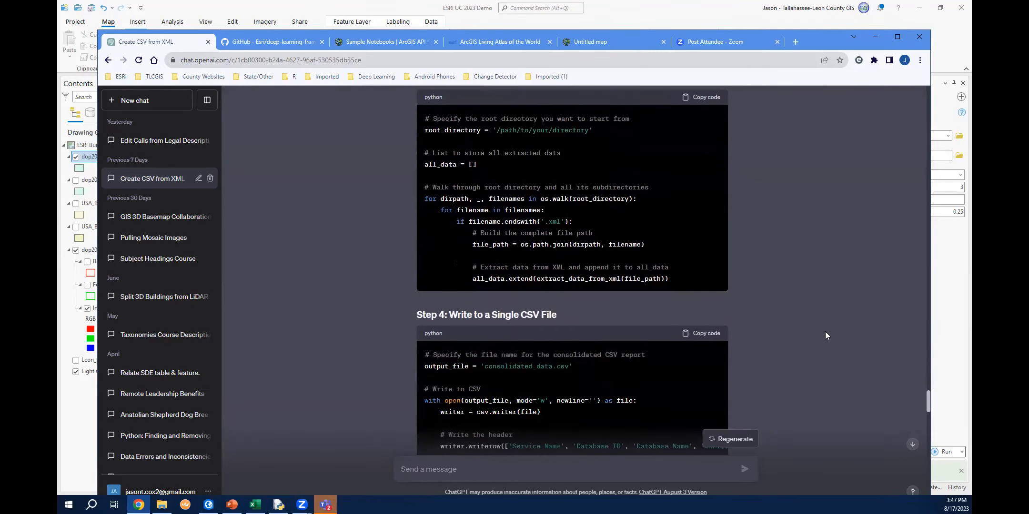
scroll(826, 336, down, 1)
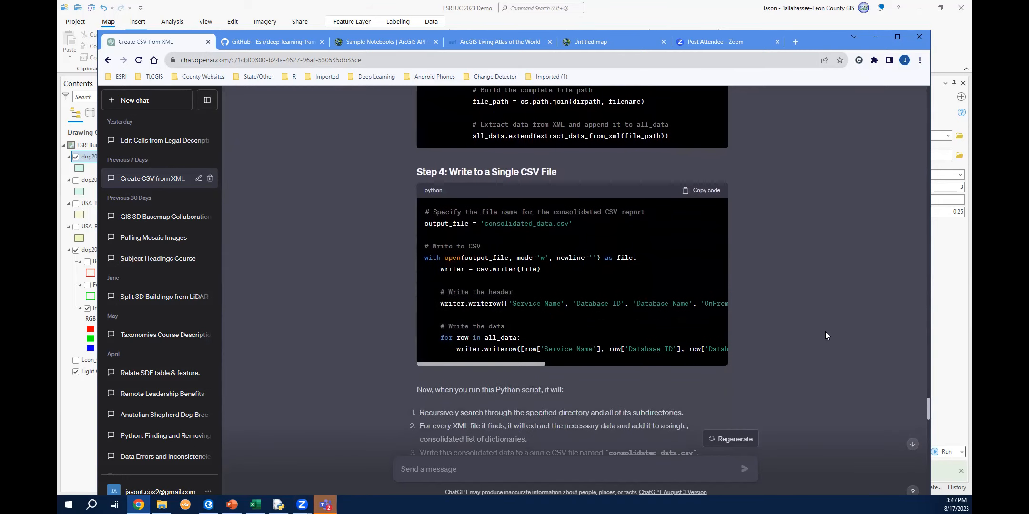
scroll(826, 336, down, 3)
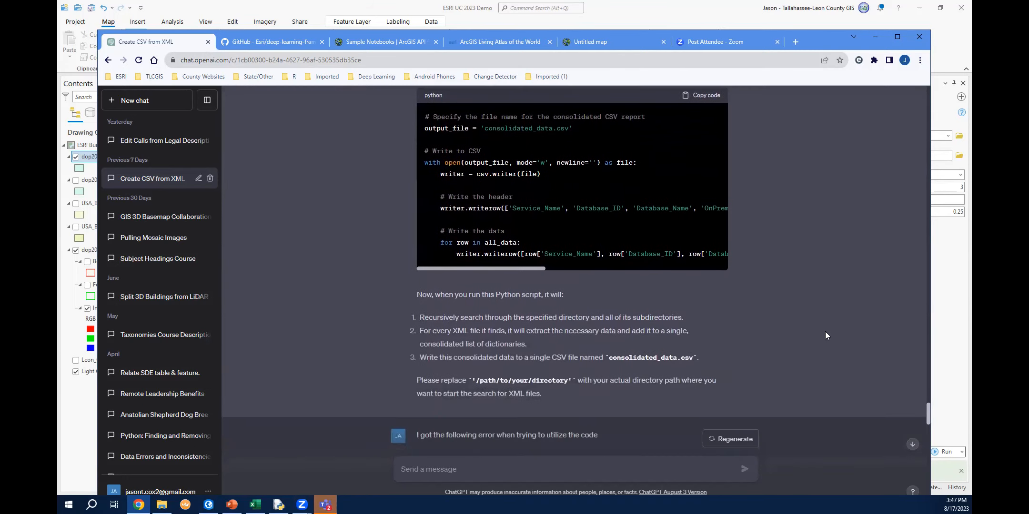
scroll(825, 336, down, 2)
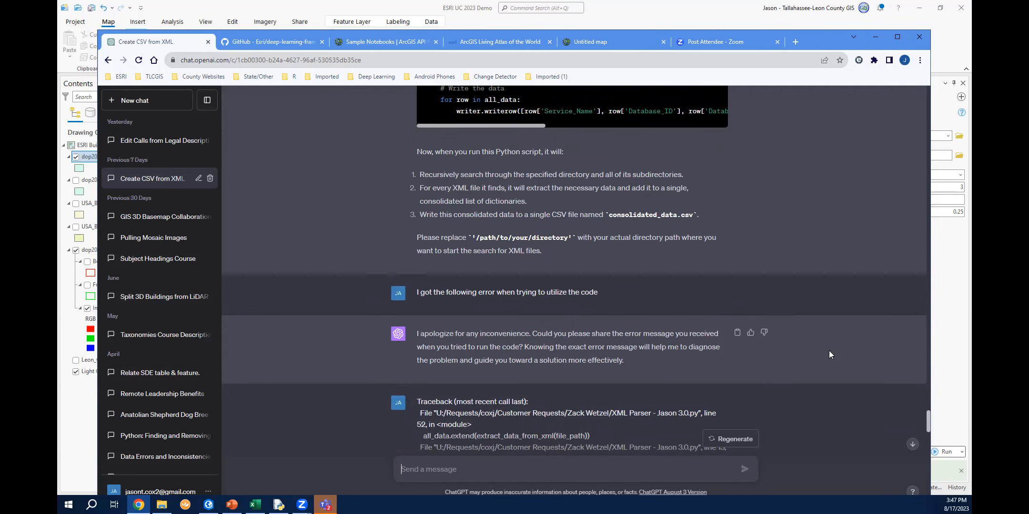
Scroll through the error traceback and the updated complete Python code in the conversation.
scroll(820, 338, down, 3)
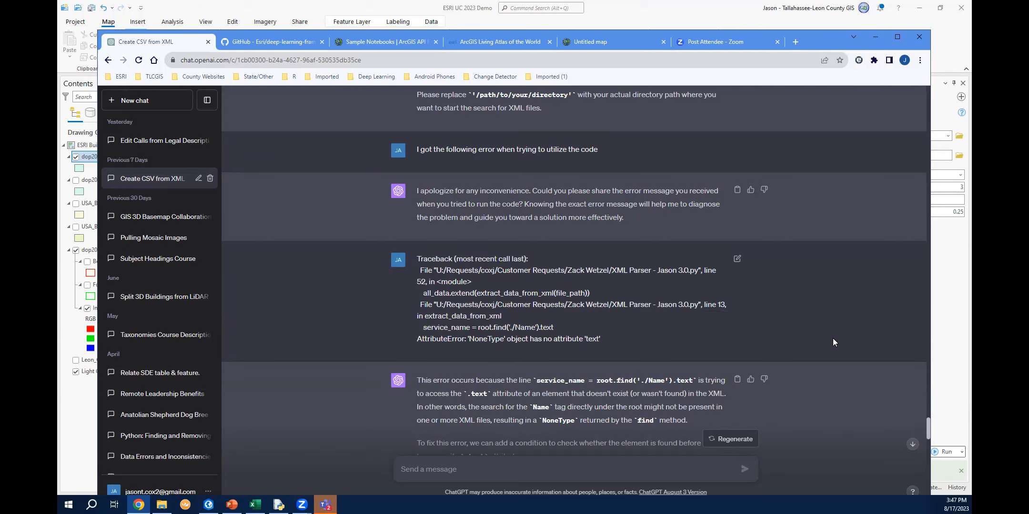
scroll(832, 336, down, 1)
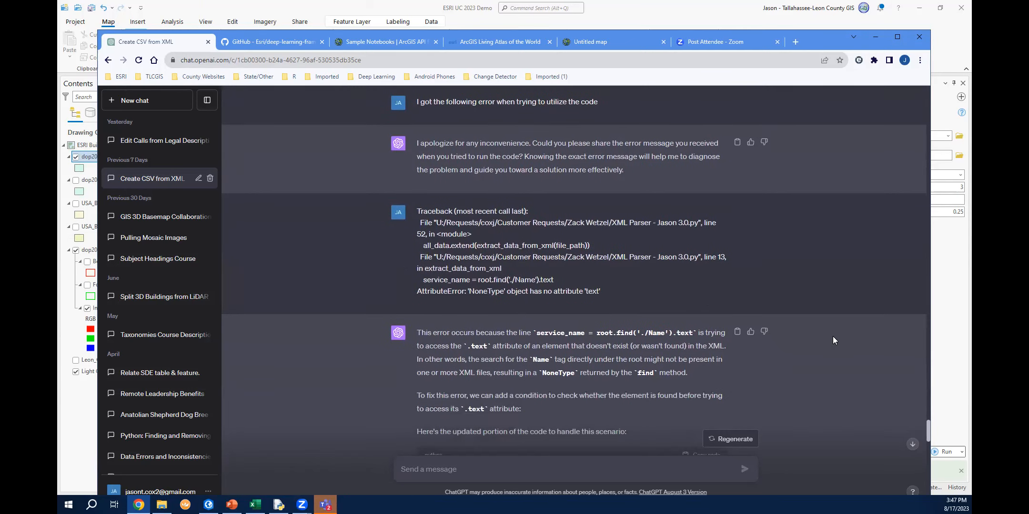
scroll(833, 335, down, 1)
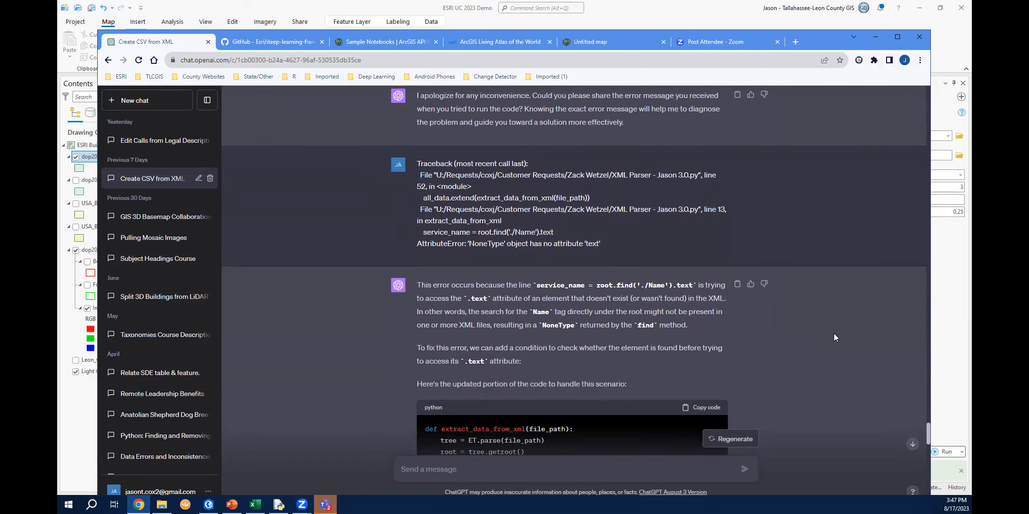
scroll(833, 335, down, 3)
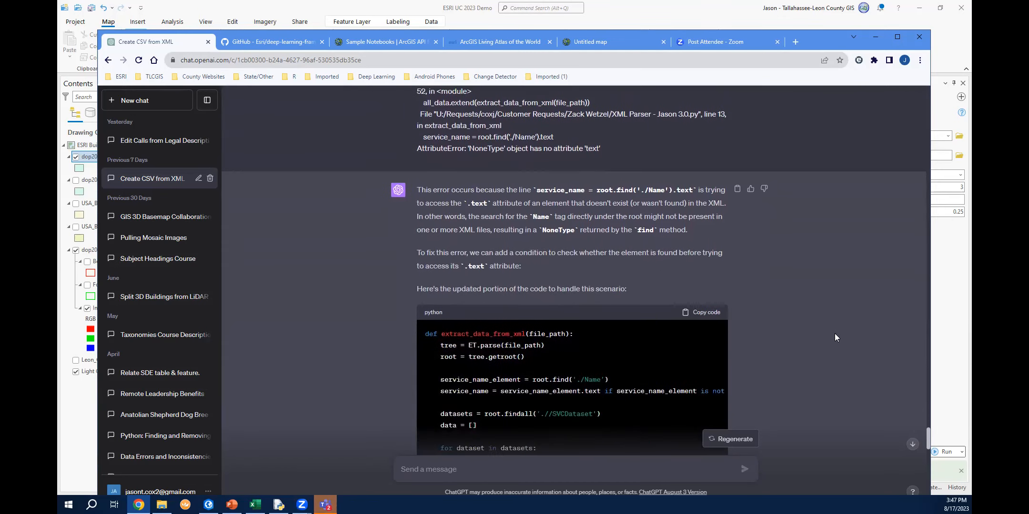
scroll(835, 338, down, 4)
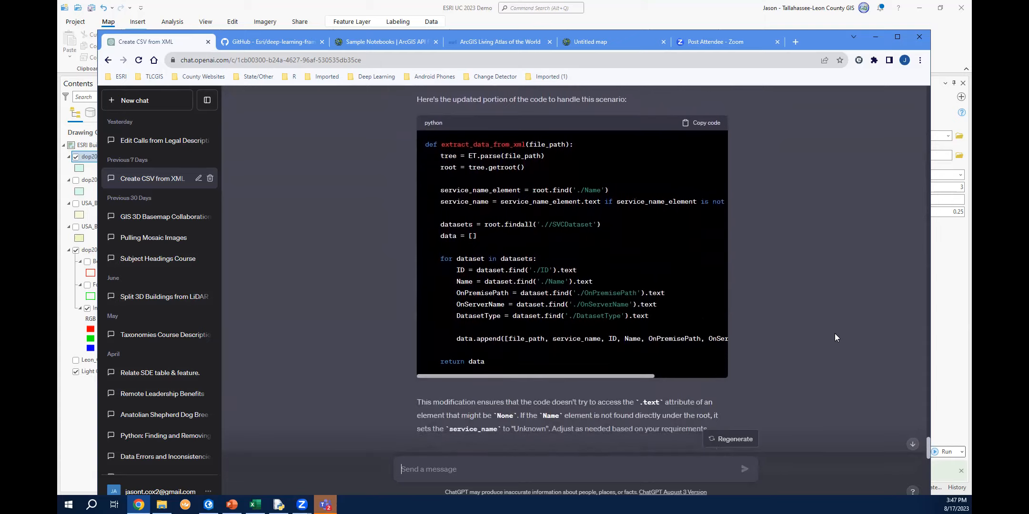
scroll(834, 333, down, 8)
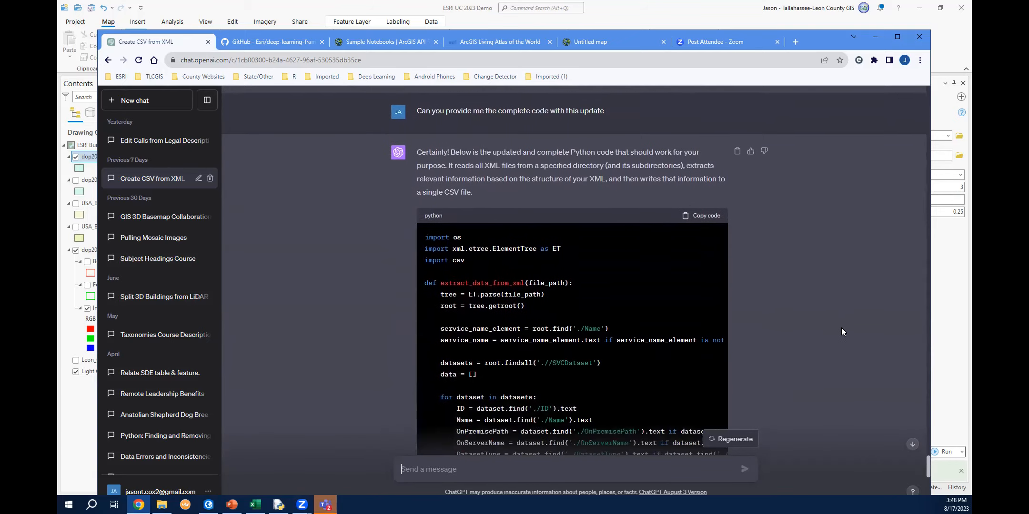
scroll(842, 328, down, 3)
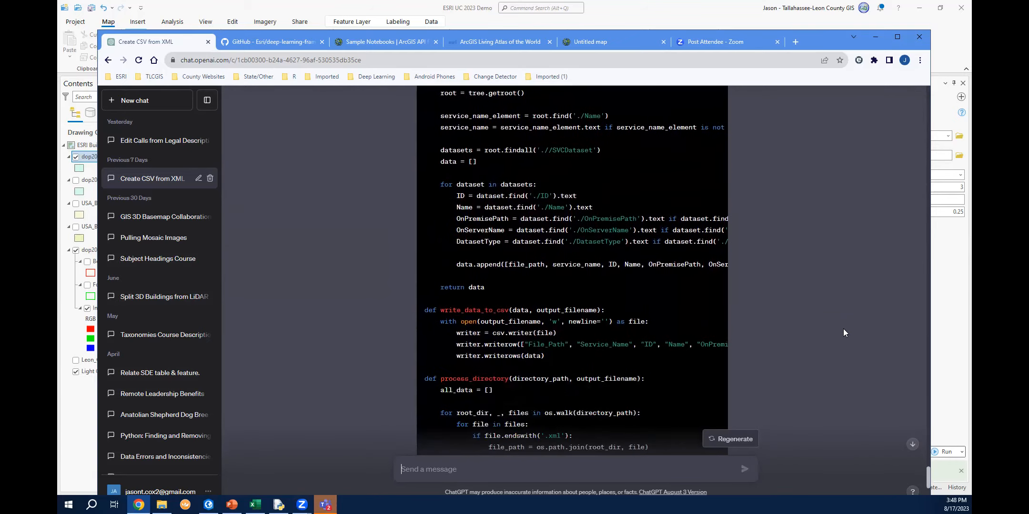
scroll(846, 332, down, 1)
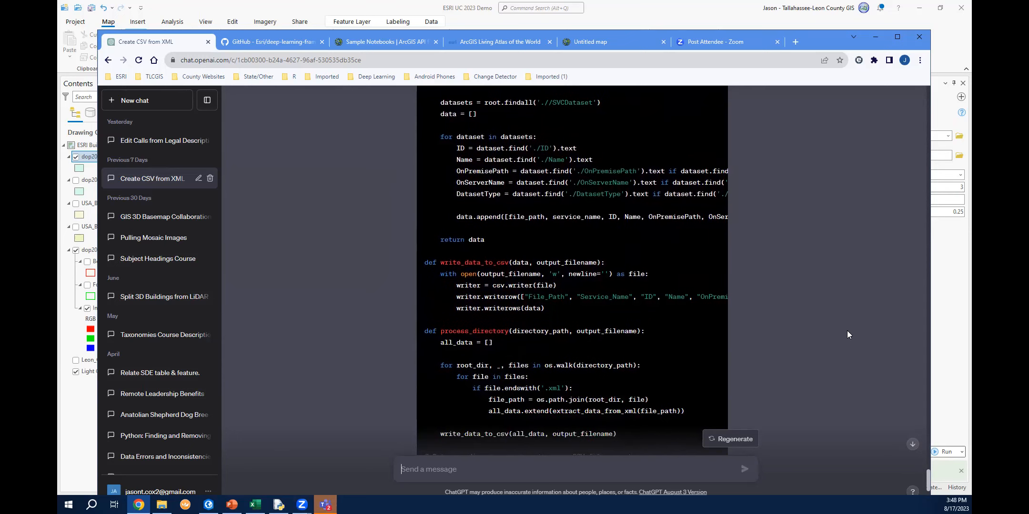
scroll(847, 335, down, 2)
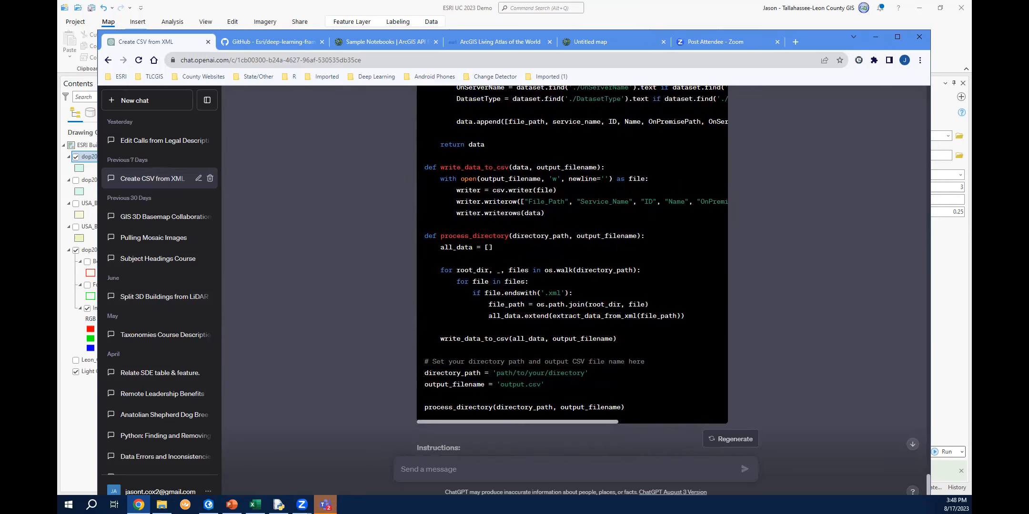
Switch to Excel to view the Vector_Report spreadsheet, then return to the browser conversation.
click(255, 504)
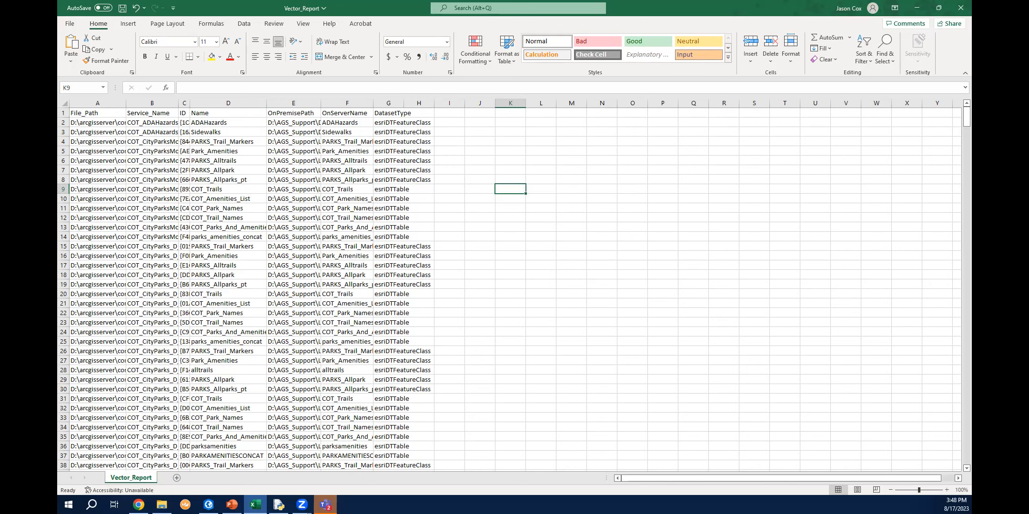
key(alt+Tab)
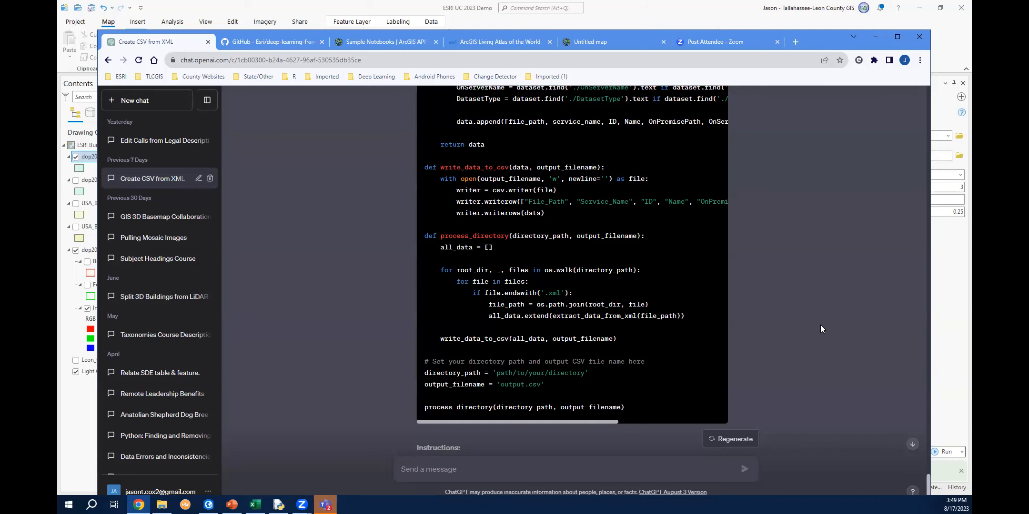
scroll(820, 329, down, 3)
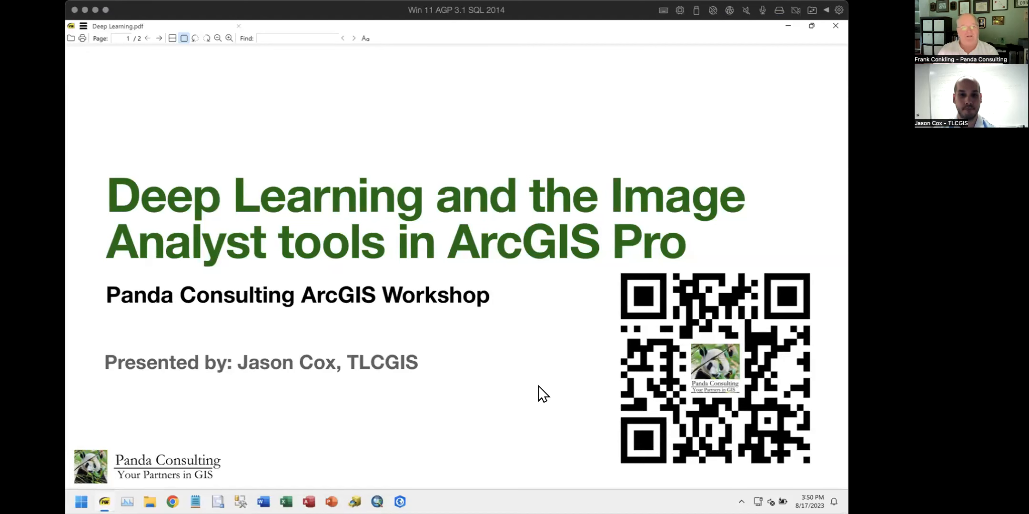
key(Page_Down)
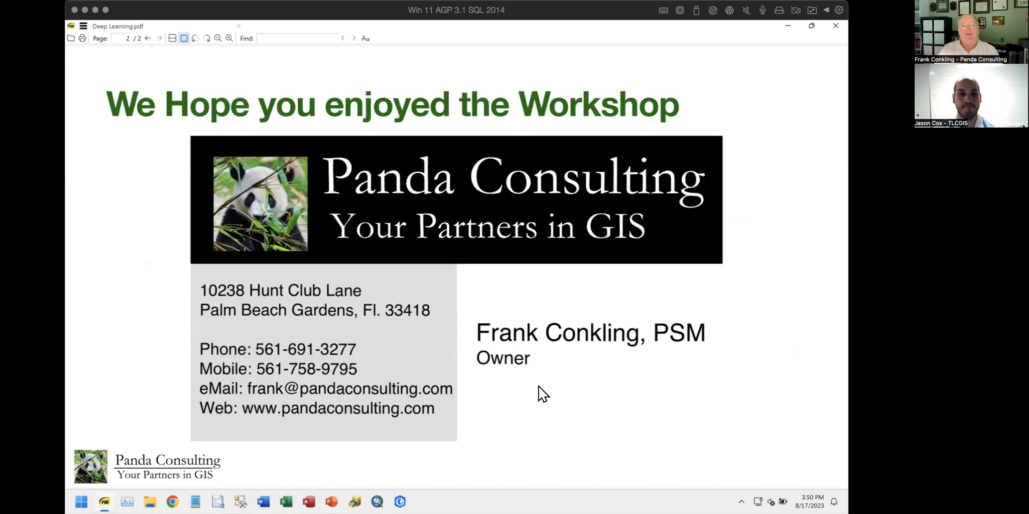